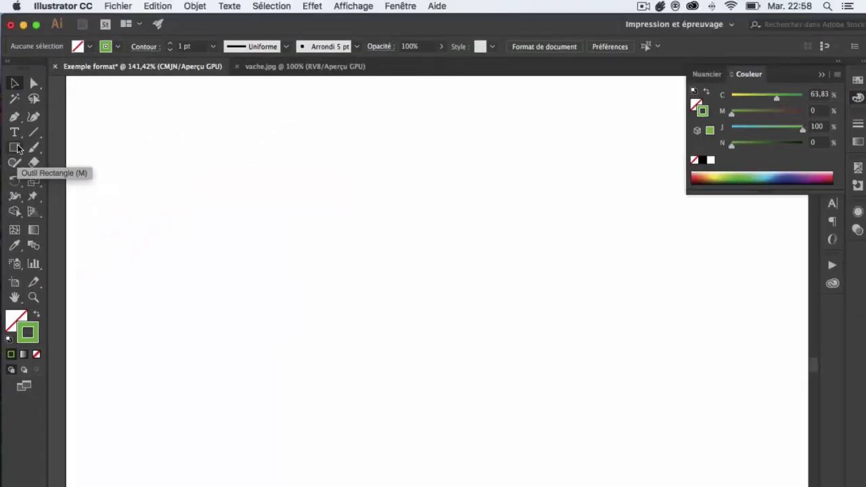
# Step: Draw an unfilled rectangle with a 1 pt green stroke in the upper part of the artboard and deselect it
pyautogui.click(18, 148)
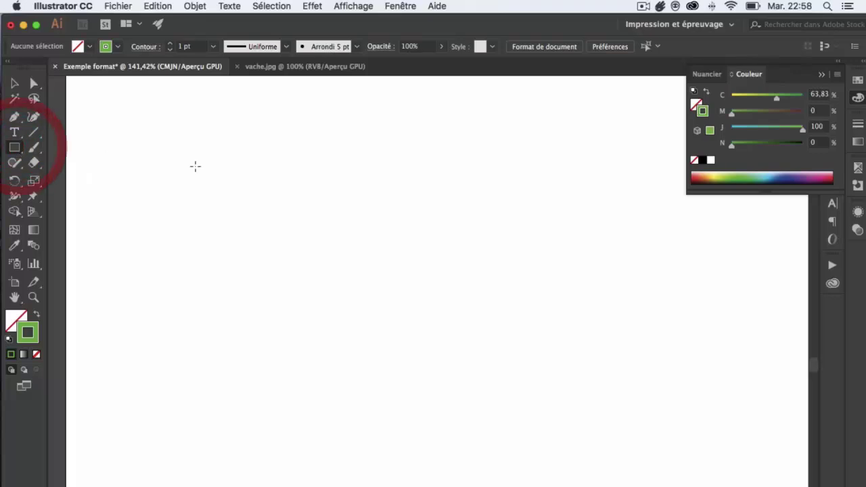
pyautogui.moveTo(250, 162)
pyautogui.mouseDown()
pyautogui.moveTo(442, 261)
pyautogui.moveTo(508, 315)
pyautogui.moveTo(512, 342)
pyautogui.mouseUp()
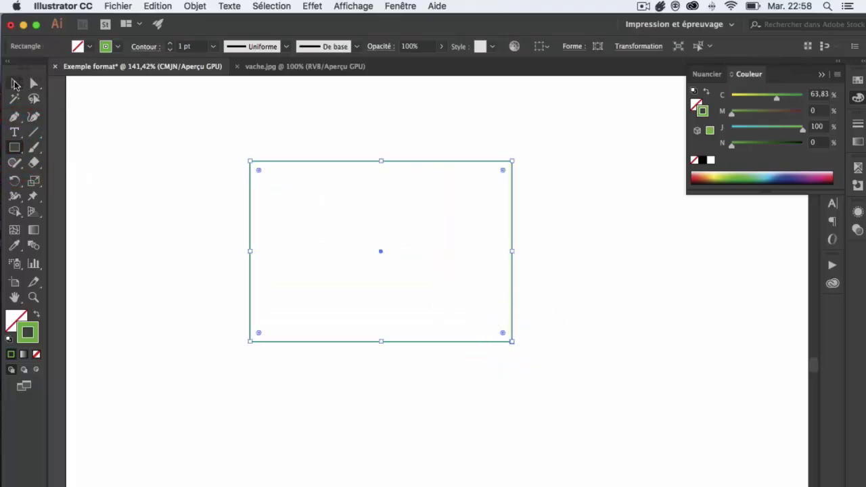
pyautogui.click(14, 82)
pyautogui.click(189, 189)
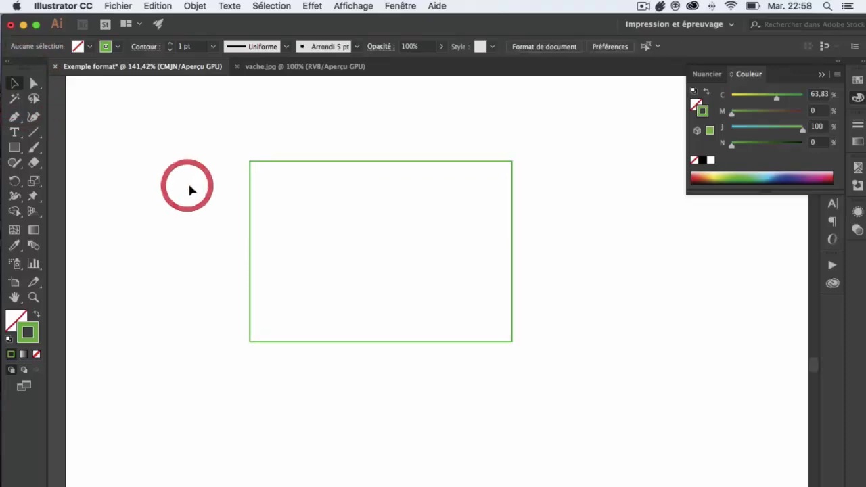
pyautogui.click(248, 230)
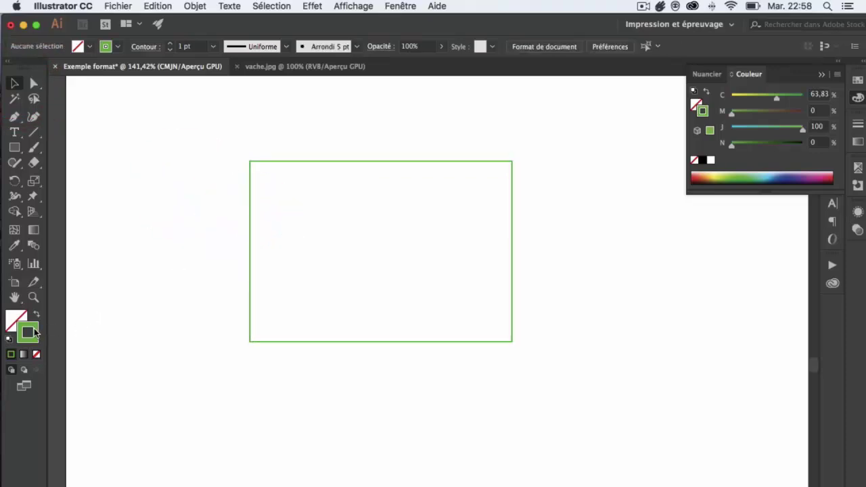
# Step: Move the rectangle so it overlaps the artboard's left edge, and make the fill the active colour attribute
pyautogui.hscroll(-5, 210, 223)
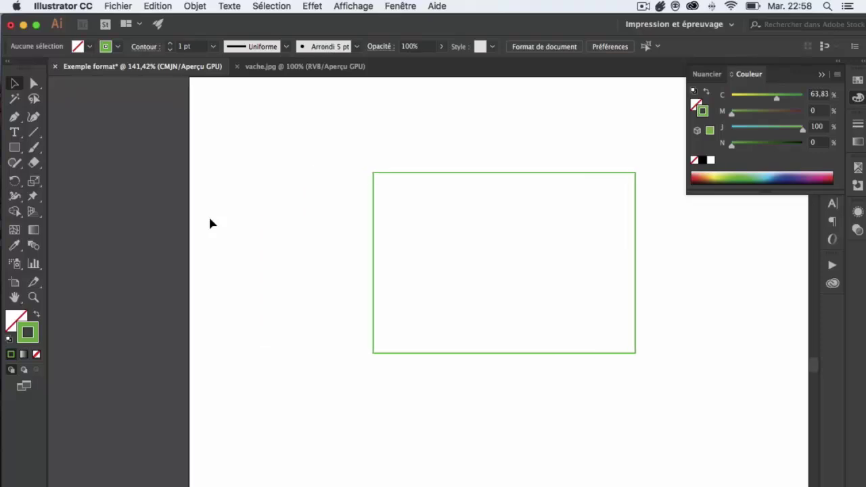
pyautogui.moveTo(374, 223); pyautogui.dragTo(125, 222)
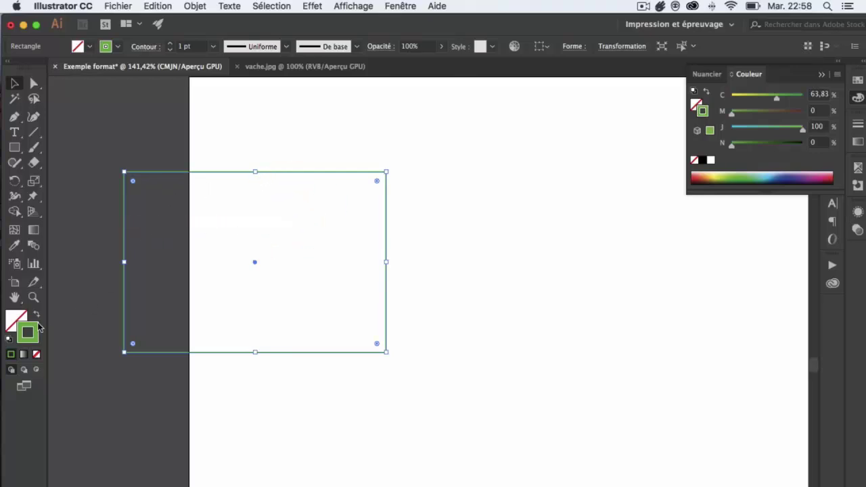
pyautogui.click(13, 321)
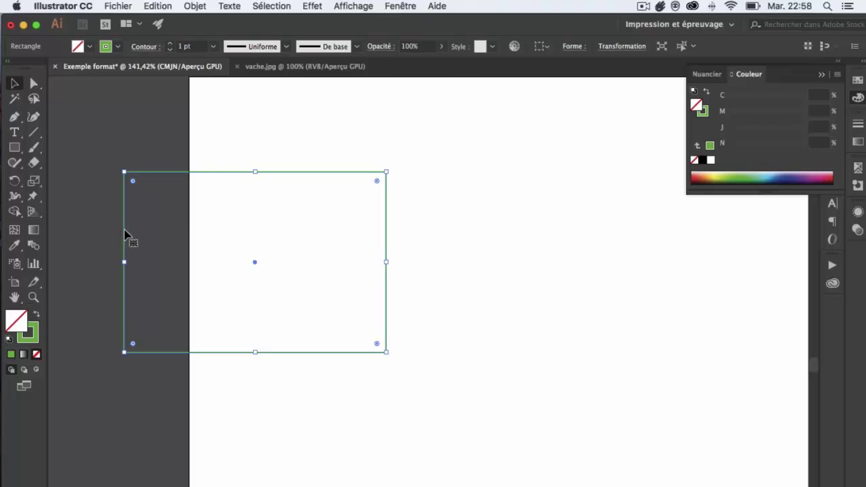
# Step: Move the rectangle back fully inside the artboard and deselect it
pyautogui.click(169, 232)
pyautogui.moveTo(167, 231); pyautogui.dragTo(357, 238)
pyautogui.hscroll(3, 357, 238)
pyautogui.scroll(-1, 357, 238)
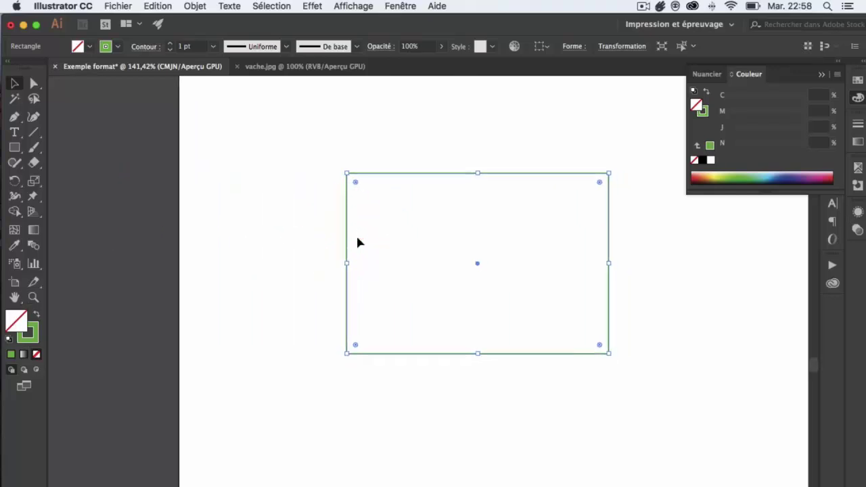
pyautogui.hscroll(5, 359, 242)
pyautogui.scroll(1, 359, 242)
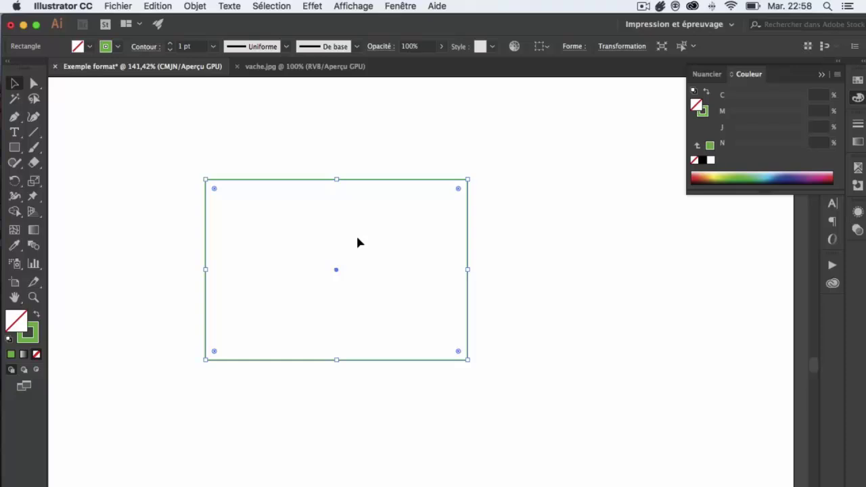
pyautogui.click(181, 259)
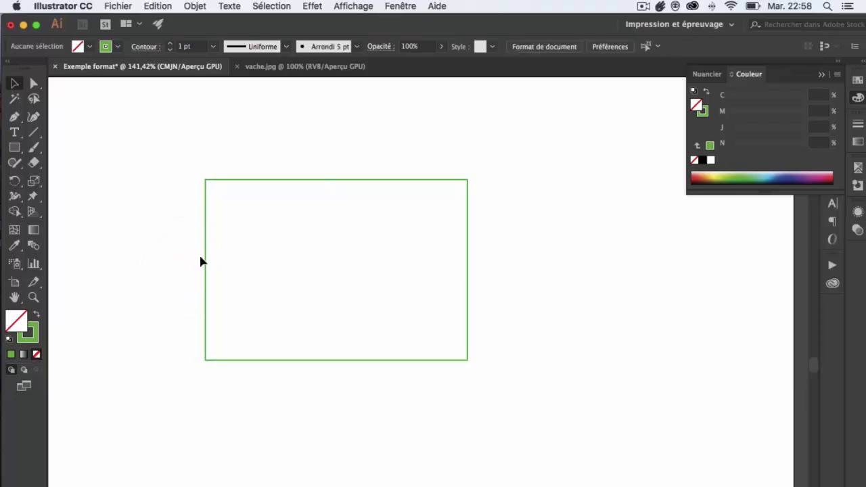
# Step: Select the rectangle, open the colour picker for its fill and choose the 235° blue shade 47509E
pyautogui.click(205, 262)
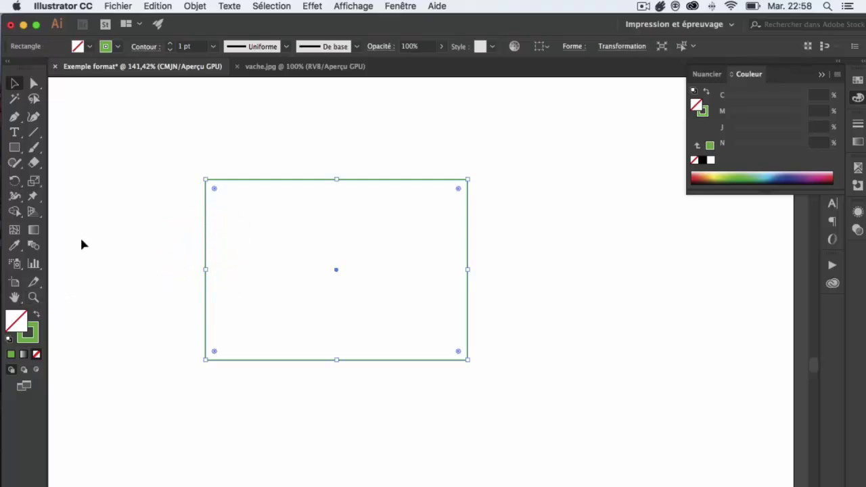
pyautogui.doubleClick(15, 324)
pyautogui.moveTo(415, 182); pyautogui.dragTo(347, 148)
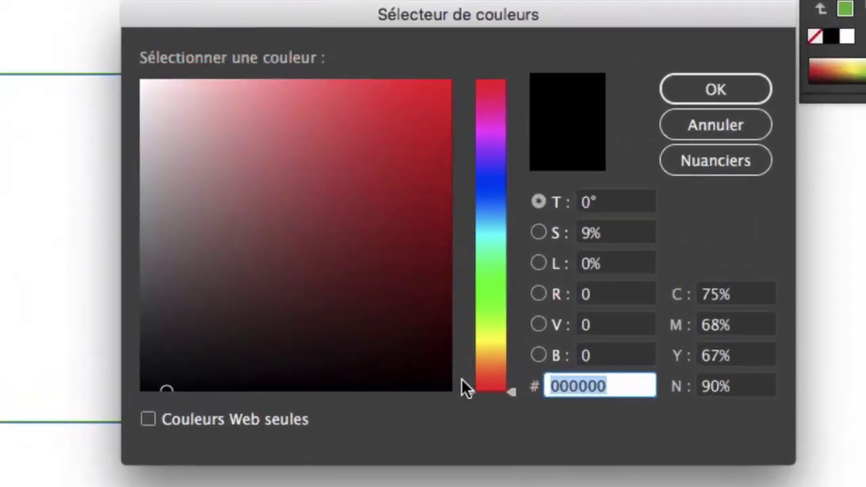
pyautogui.moveTo(470, 392); pyautogui.dragTo(464, 202)
pyautogui.moveTo(455, 171)
pyautogui.mouseDown()
pyautogui.moveTo(456, 108)
pyautogui.moveTo(458, 256)
pyautogui.moveTo(450, 127)
pyautogui.moveTo(446, 180)
pyautogui.mouseUp()
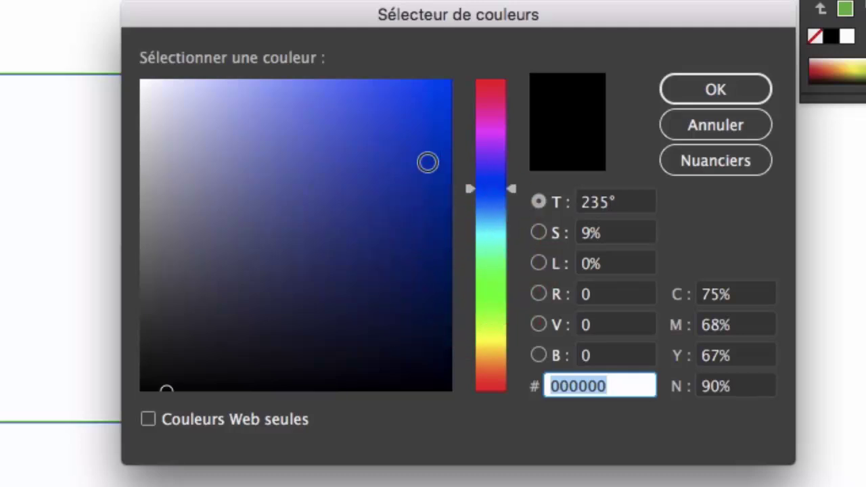
pyautogui.moveTo(394, 126)
pyautogui.mouseDown()
pyautogui.moveTo(379, 128)
pyautogui.moveTo(317, 180)
pyautogui.moveTo(376, 101)
pyautogui.mouseUp()
pyautogui.click(387, 184)
pyautogui.click(311, 197)
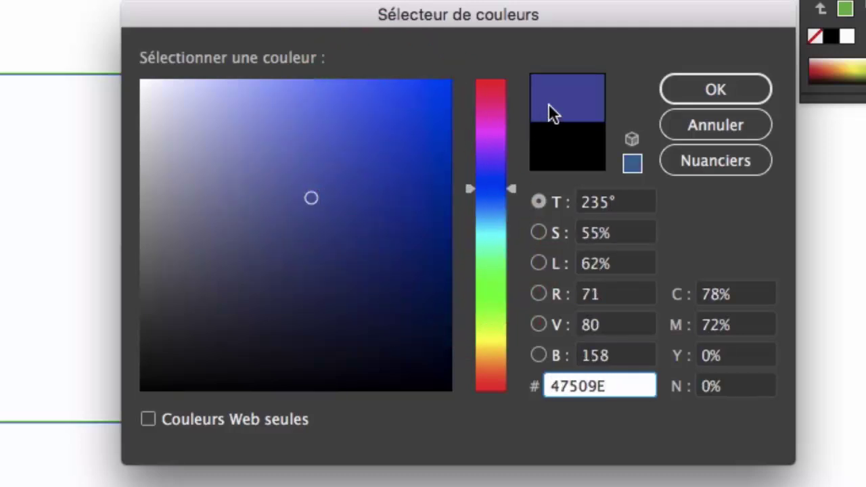
# Step: Try several other blue shades of the same hue for the fill, ending on 2B337A
pyautogui.click(377, 174)
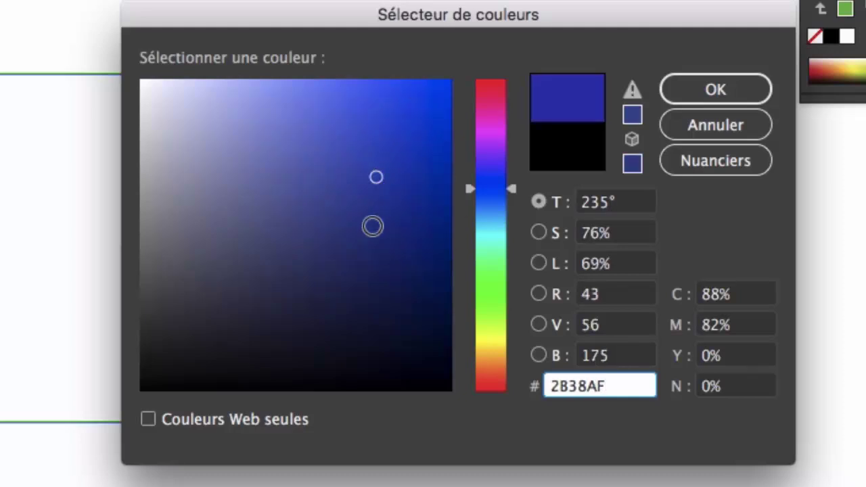
pyautogui.click(371, 248)
pyautogui.click(299, 226)
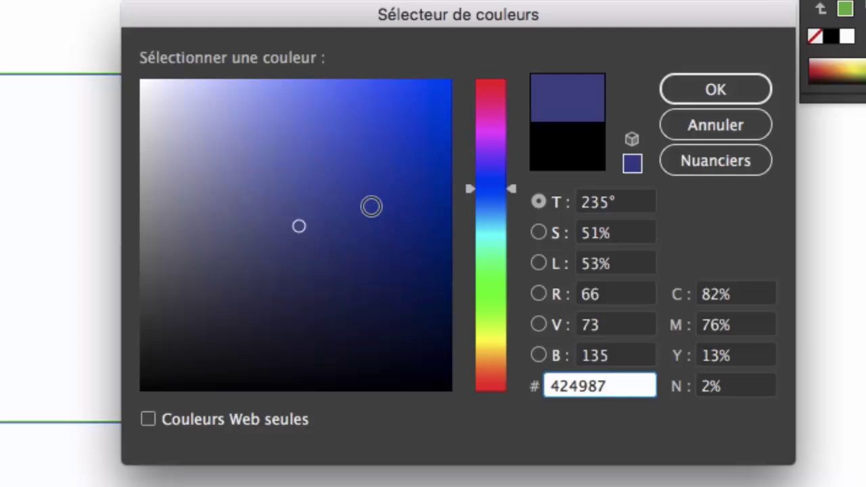
pyautogui.moveTo(305, 172); pyautogui.dragTo(344, 240)
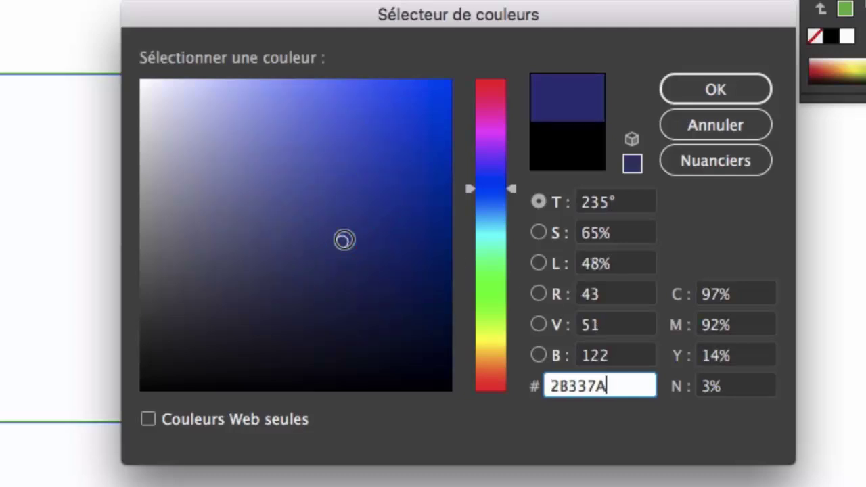
# Step: Set the fill colour's red component to 50 and activate its cyan value for editing
pyautogui.moveTo(605, 298); pyautogui.dragTo(567, 296)
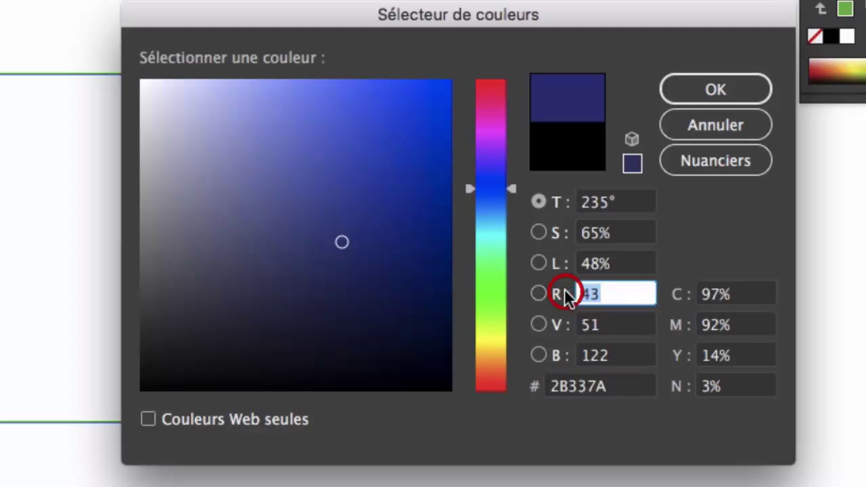
pyautogui.write('50')
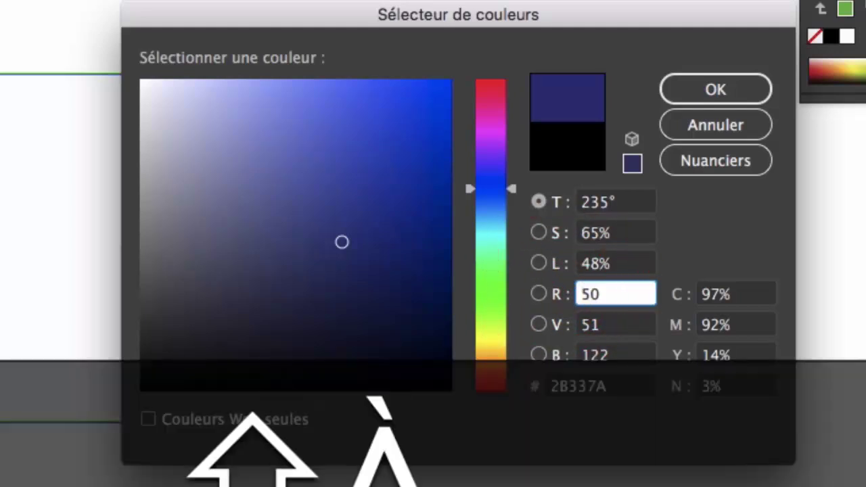
pyautogui.click(631, 330)
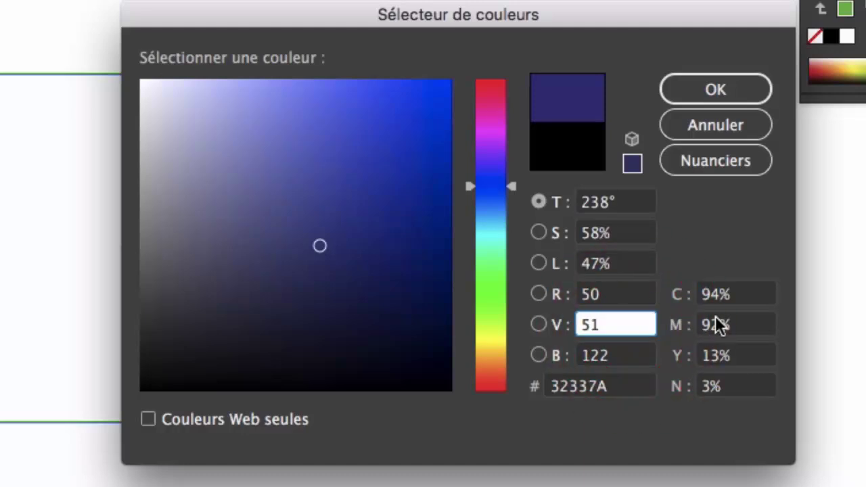
pyautogui.click(741, 296)
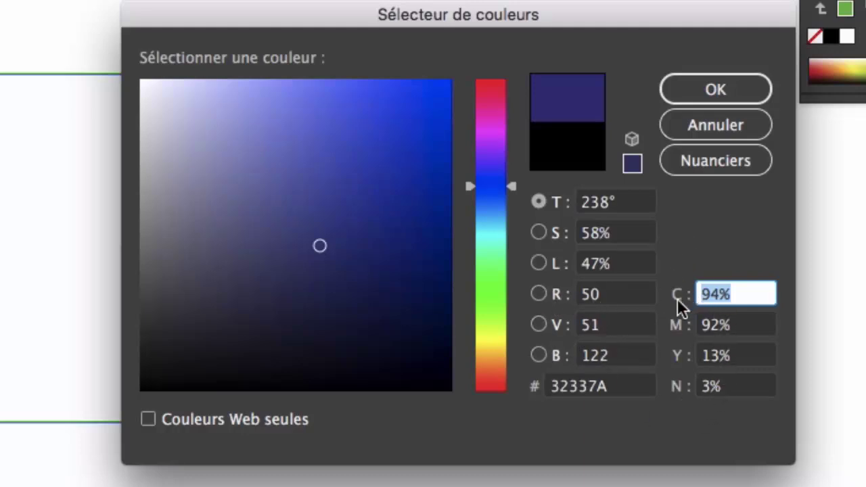
# Step: Try the dark blue 0E1489 for the fill, its suggested substitute 000099, and the muted shade 5F5FA0
pyautogui.click(420, 223)
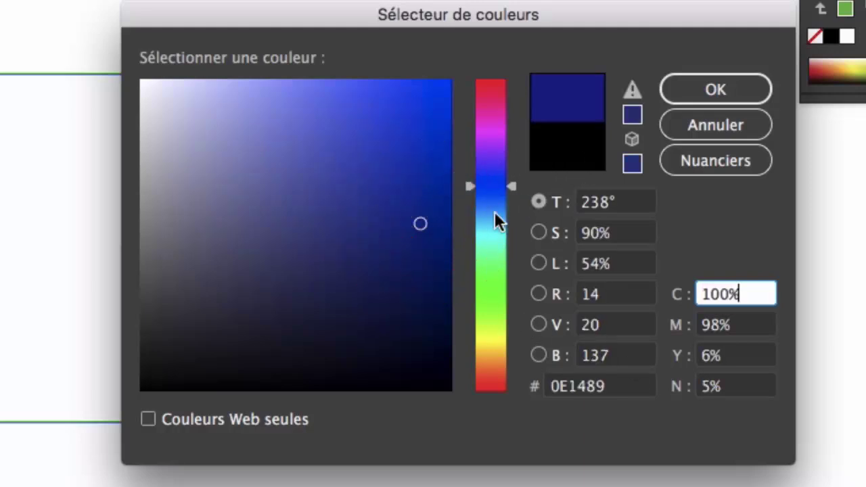
pyautogui.click(632, 116)
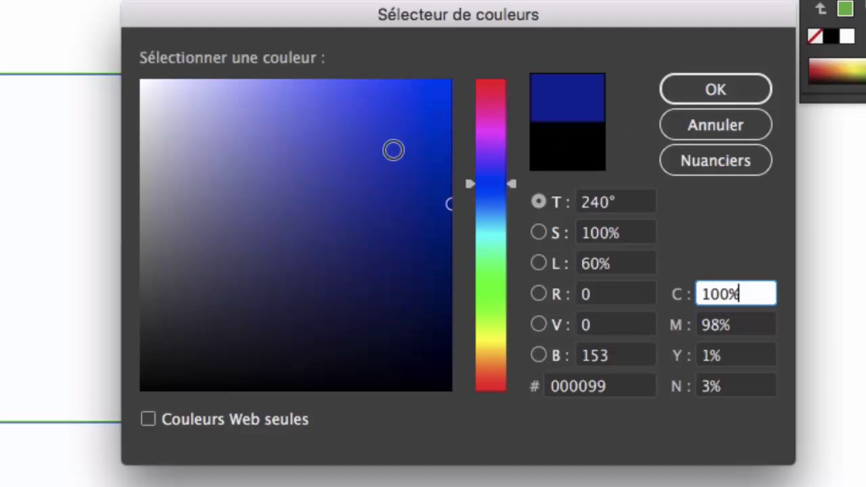
pyautogui.moveTo(394, 149)
pyautogui.mouseDown()
pyautogui.moveTo(336, 233)
pyautogui.moveTo(268, 195)
pyautogui.mouseUp()
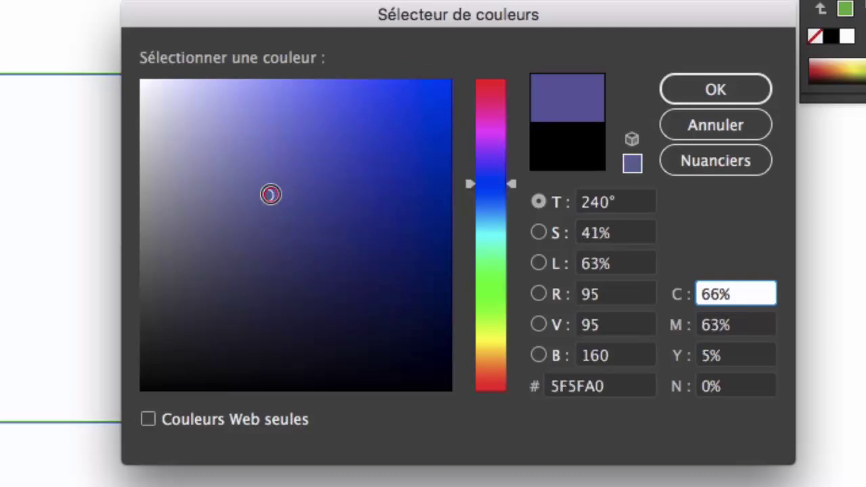
# Step: Shift the fill hue to 323°, pick a vivid pink, accept the suggested substitute FF0099 and apply it to the rectangle
pyautogui.moveTo(490, 214); pyautogui.dragTo(494, 116)
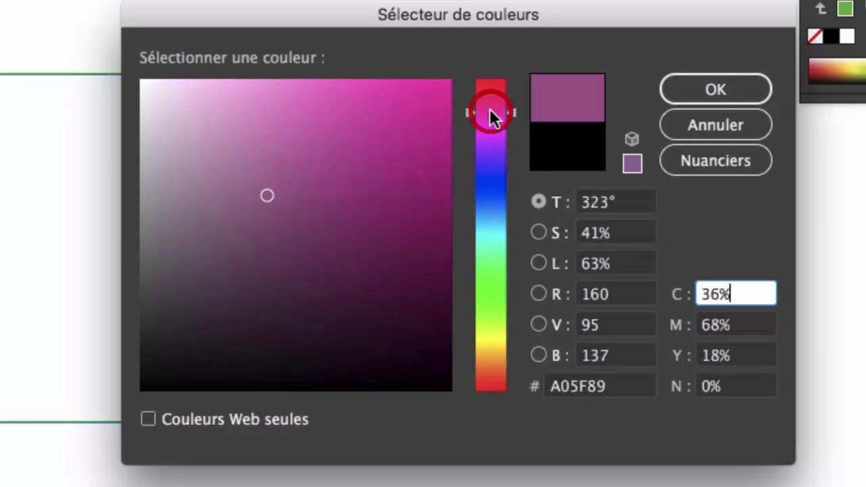
pyautogui.click(420, 92)
pyautogui.click(632, 116)
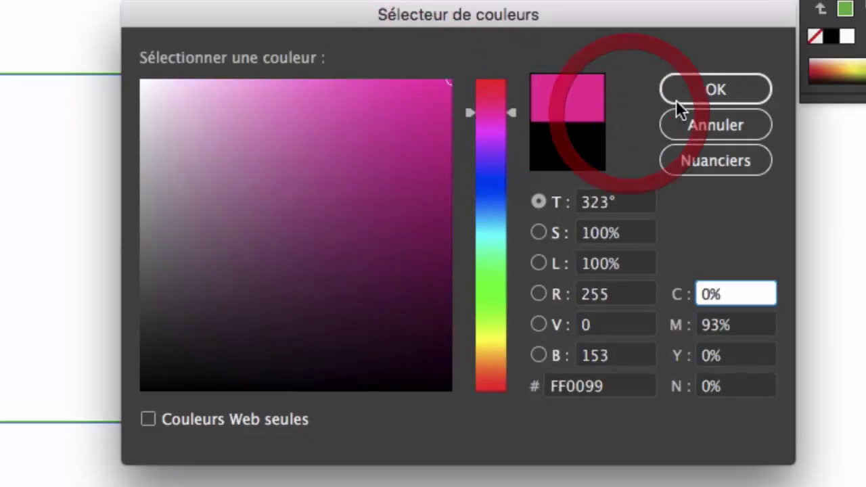
pyautogui.click(704, 103)
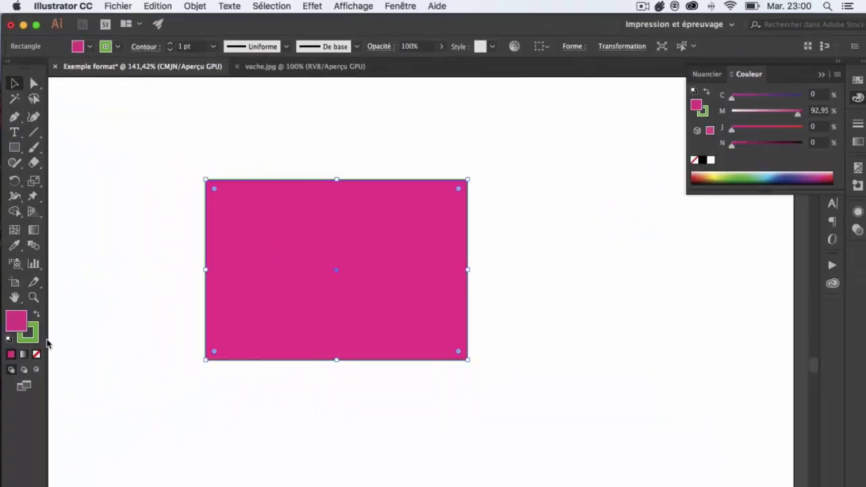
# Step: With the rectangle selected, open the colour picker for its stroke and choose the 259° purple shade 534082
pyautogui.click(100, 318)
pyautogui.click(233, 328)
pyautogui.doubleClick(34, 334)
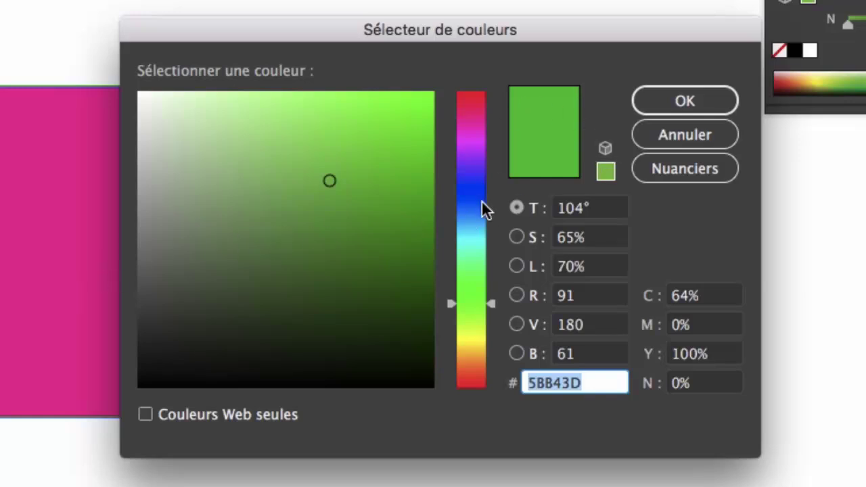
pyautogui.moveTo(461, 300); pyautogui.dragTo(464, 178)
pyautogui.click(394, 123)
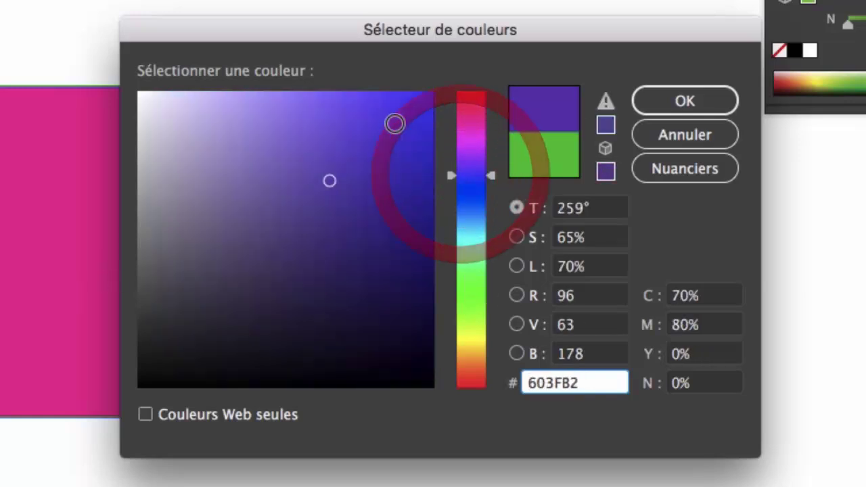
pyautogui.click(390, 251)
pyautogui.click(289, 235)
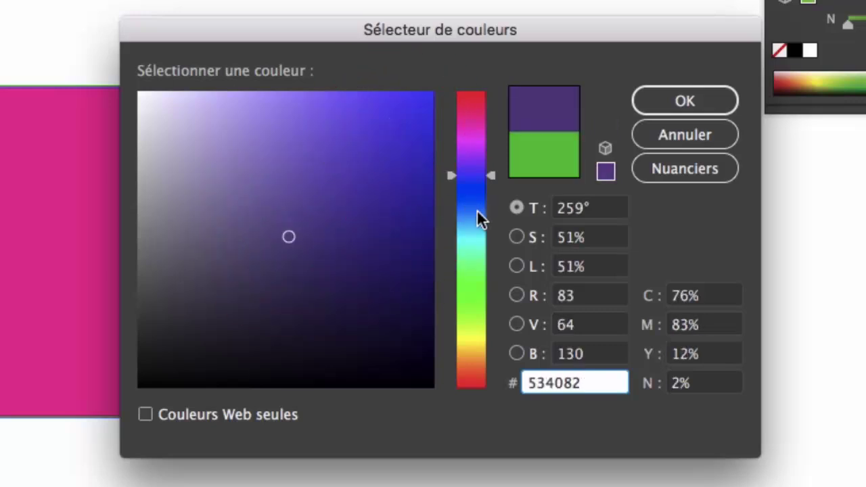
# Step: Change the stroke colour to the bright green 77E50C with a 91° hue
pyautogui.click(477, 298)
pyautogui.click(476, 310)
pyautogui.click(418, 119)
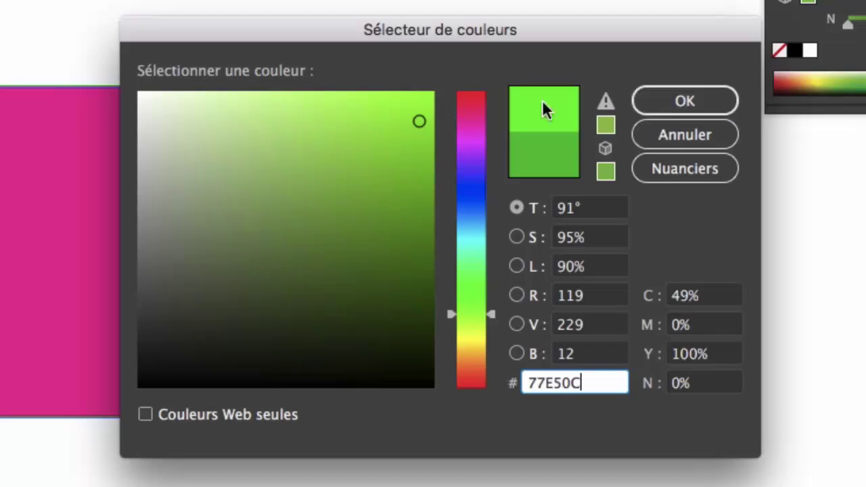
# Step: Shift the stroke hue to 227° for the bright blue 0C40E5 and apply it to the rectangle
pyautogui.click(472, 134)
pyautogui.click(467, 170)
pyautogui.click(468, 201)
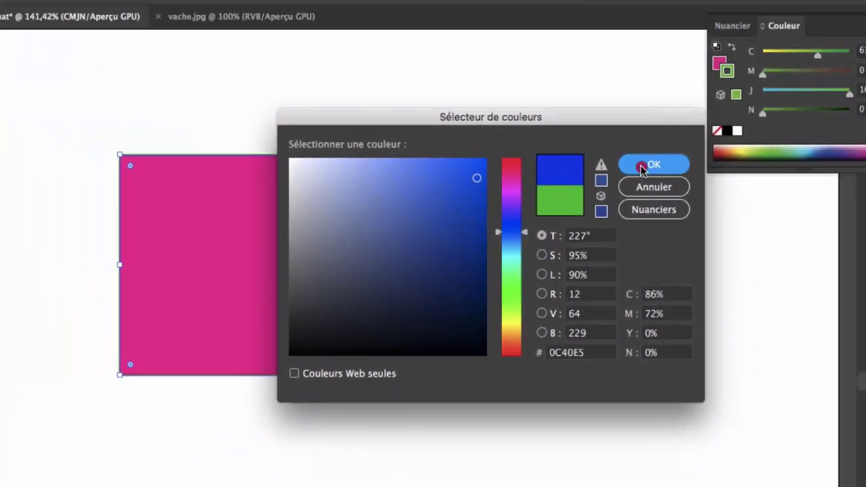
pyautogui.click(667, 101)
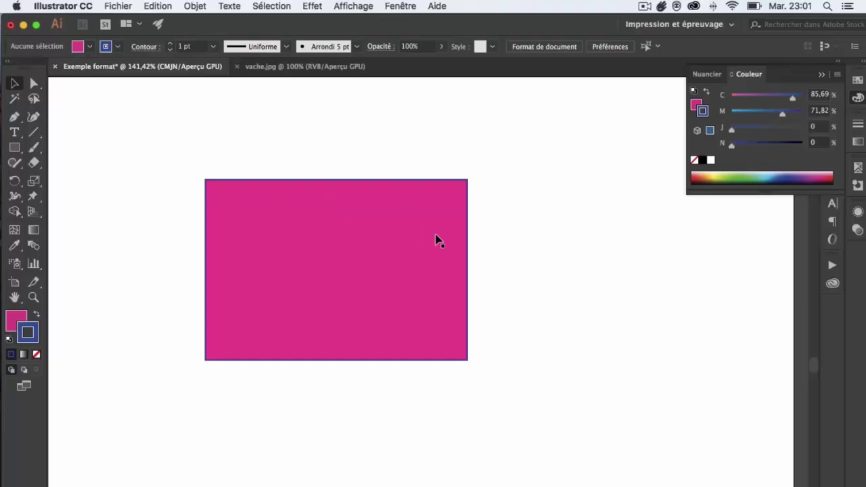
# Step: On the cow artboard, move the vache.jpg image to the right, clear of the green traced cow outline
pyautogui.hscroll(15, 436, 242)
pyautogui.hscroll(12, 436, 242)
pyautogui.scroll(-5, 437, 242)
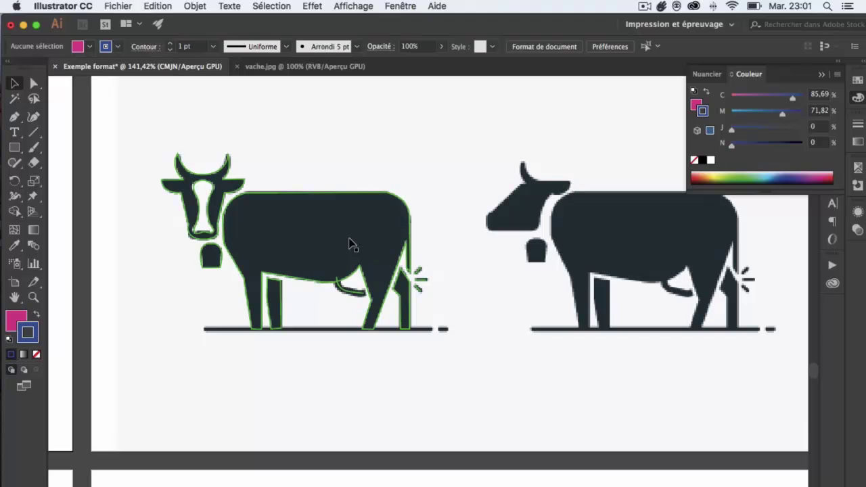
pyautogui.click(135, 215)
pyautogui.moveTo(135, 213)
pyautogui.mouseDown()
pyautogui.moveTo(300, 223)
pyautogui.moveTo(490, 210)
pyautogui.mouseUp()
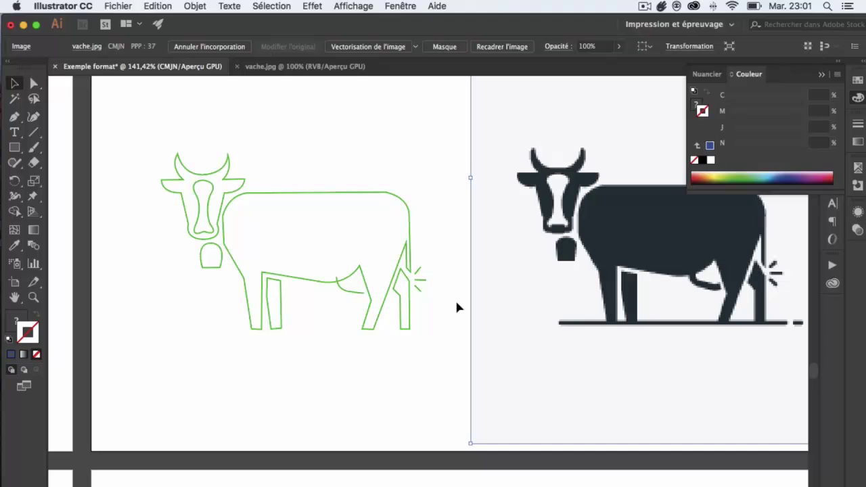
# Step: Select the traced cow body and fill it with the dark colour sampled from the reference cow's body with the Eyedropper
pyautogui.click(395, 197)
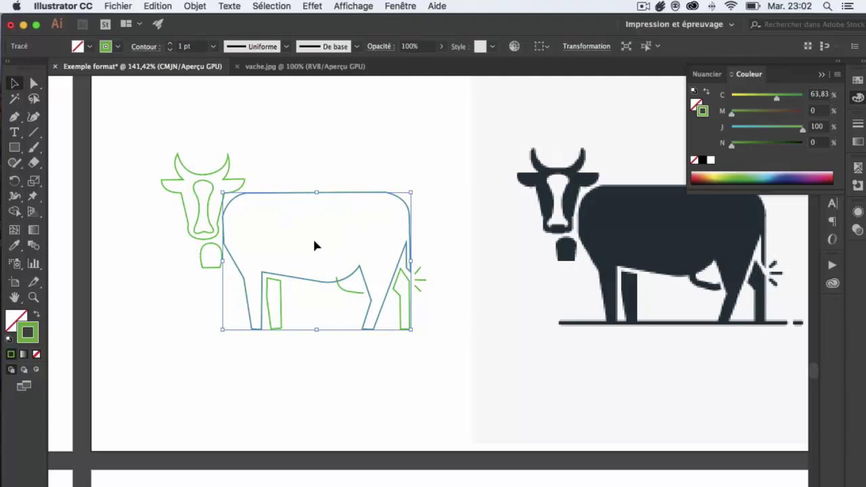
pyautogui.click(14, 88)
pyautogui.click(15, 244)
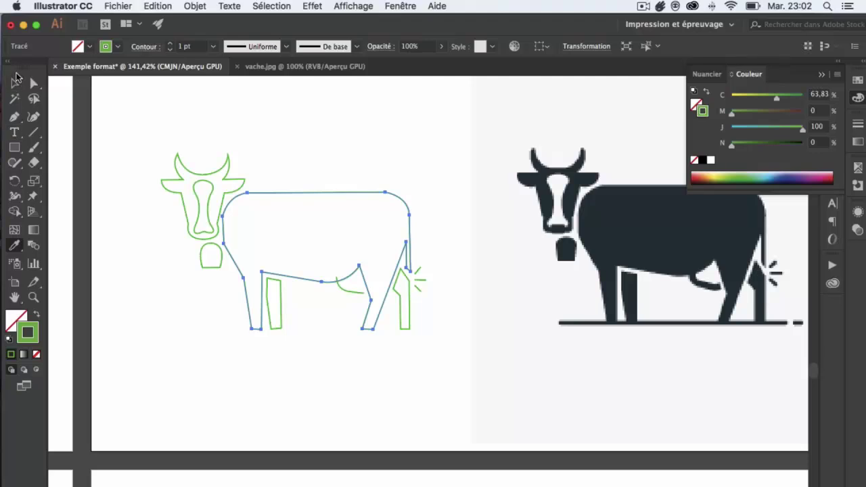
pyautogui.click(16, 82)
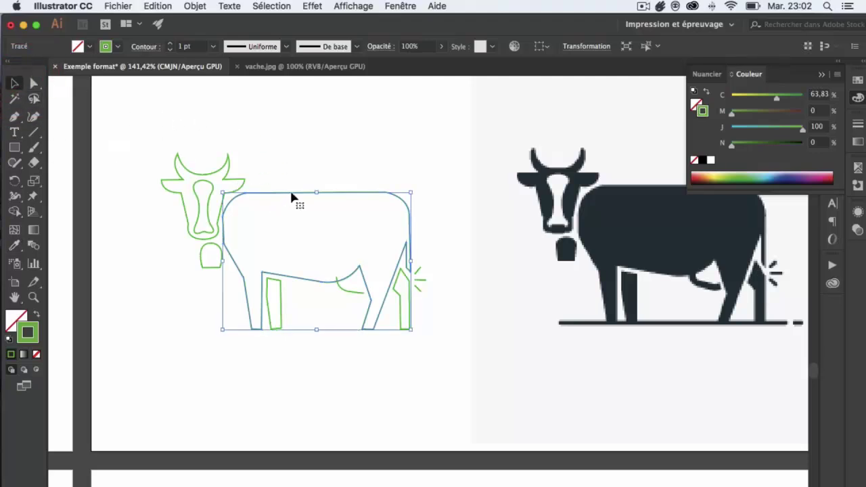
pyautogui.click(17, 245)
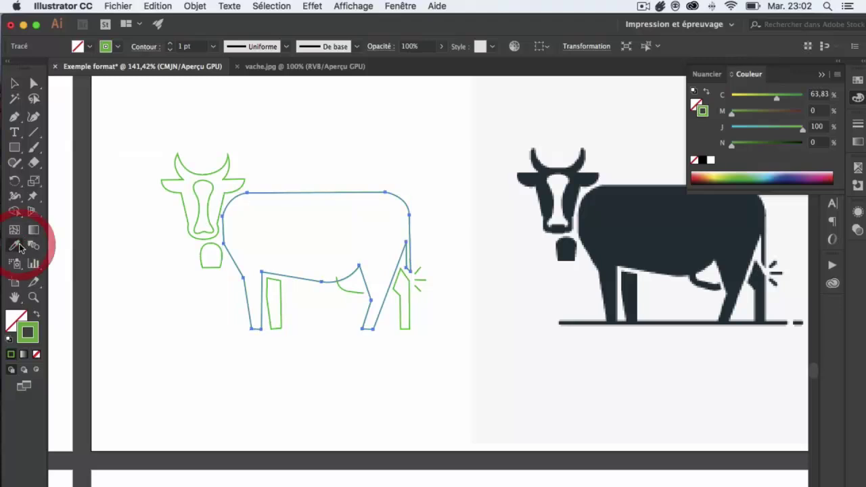
pyautogui.click(635, 235)
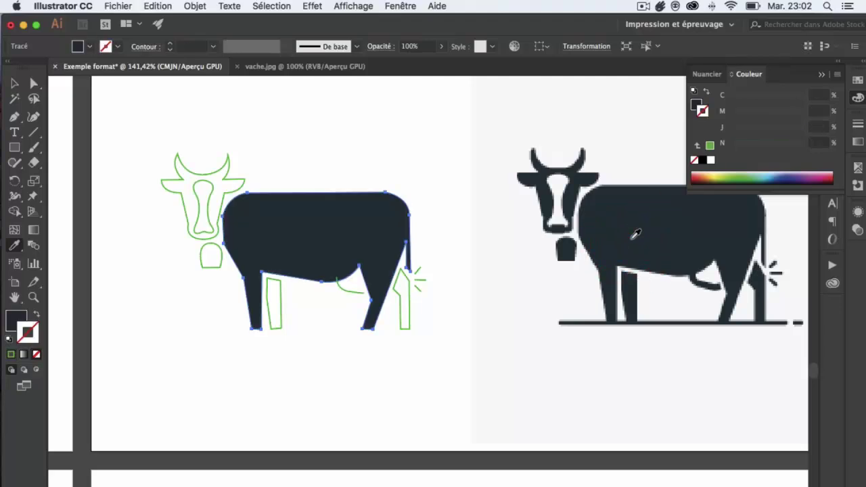
pyautogui.press('v')
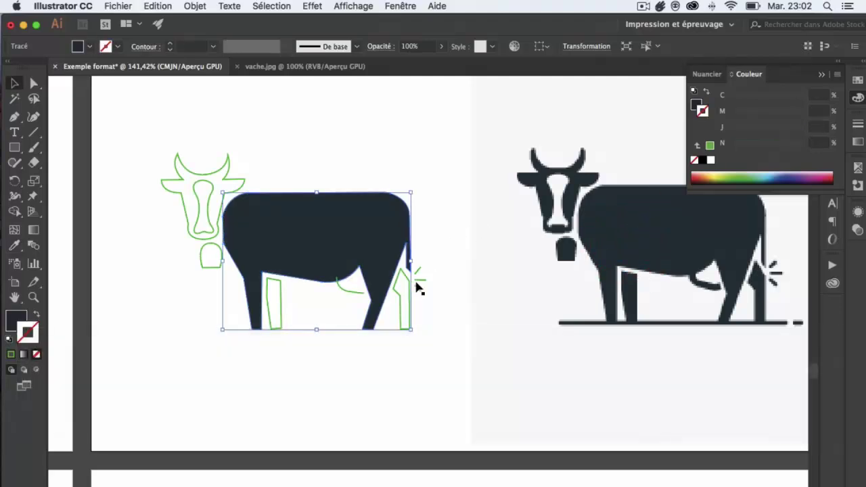
# Step: Apply the reference cow's dark colour to the separate rear hind leg outline with the Eyedropper
pyautogui.click(402, 300)
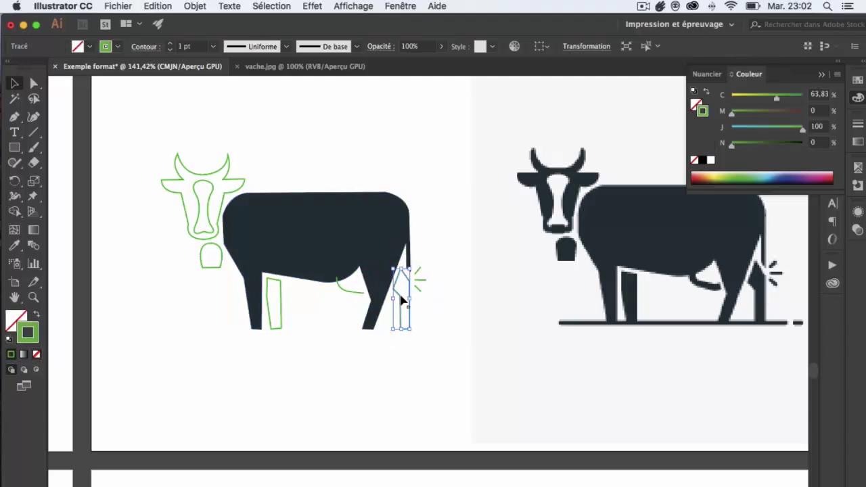
pyautogui.press('i')
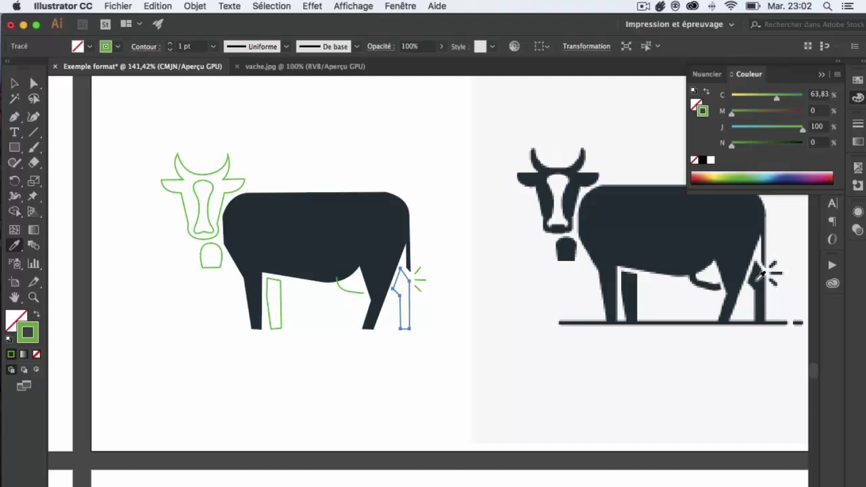
pyautogui.click(764, 276)
pyautogui.press('v')
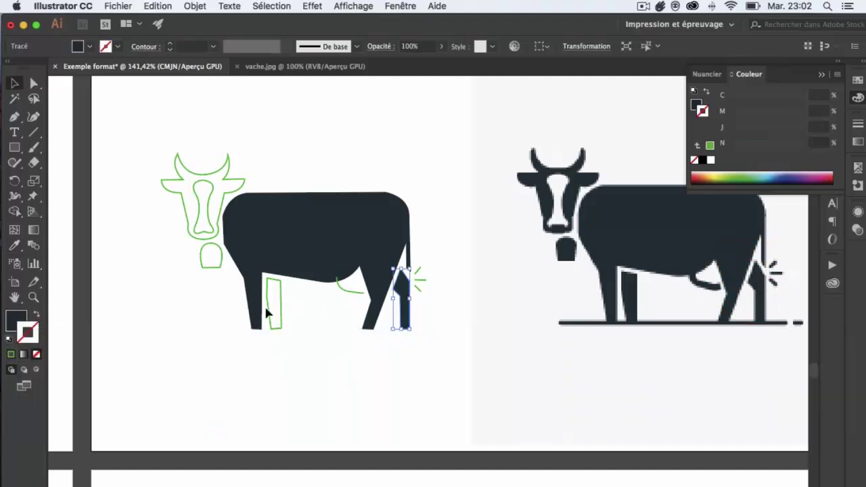
# Step: Select the separate second front leg outline and apply the reference cow's dark colour to it with the Eyedropper
pyautogui.click(281, 313)
pyautogui.click(279, 310)
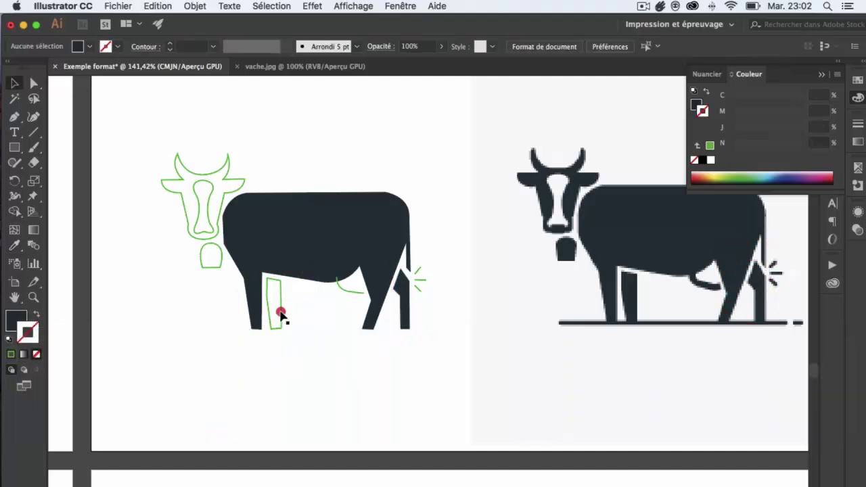
pyautogui.press('i')
pyautogui.press('v')
pyautogui.click(280, 309)
pyautogui.click(285, 314)
pyautogui.click(280, 314)
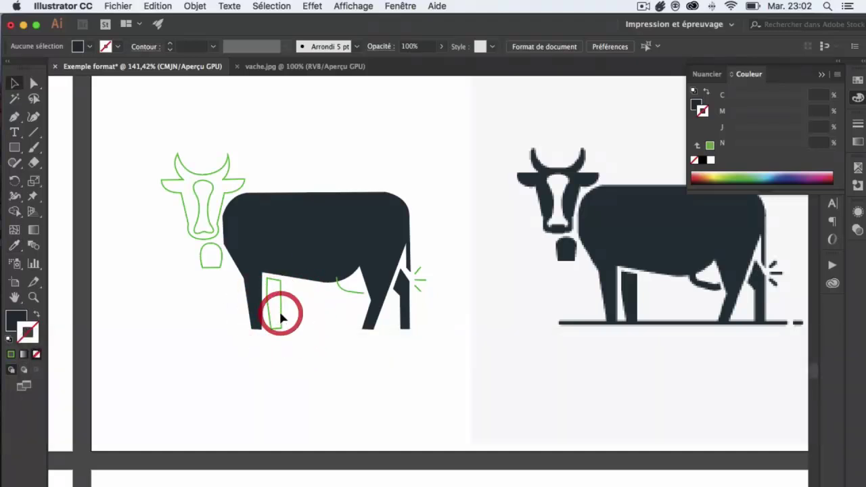
pyautogui.click(281, 315)
pyautogui.click(282, 311)
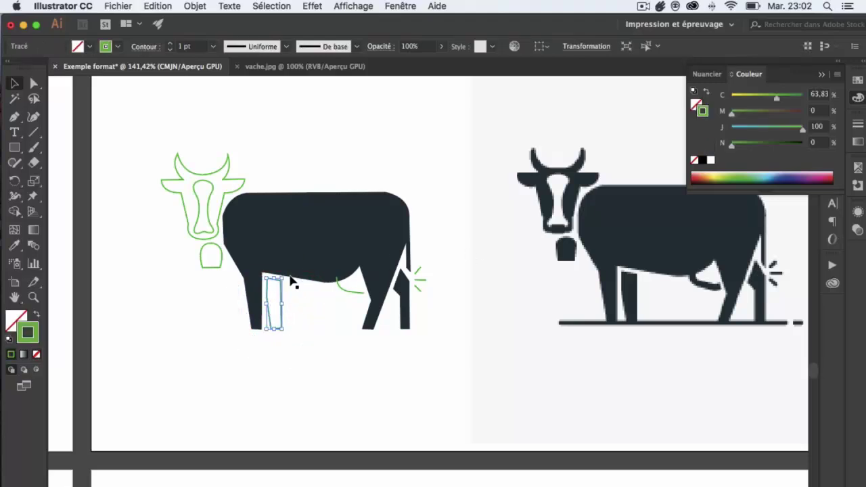
pyautogui.press('i')
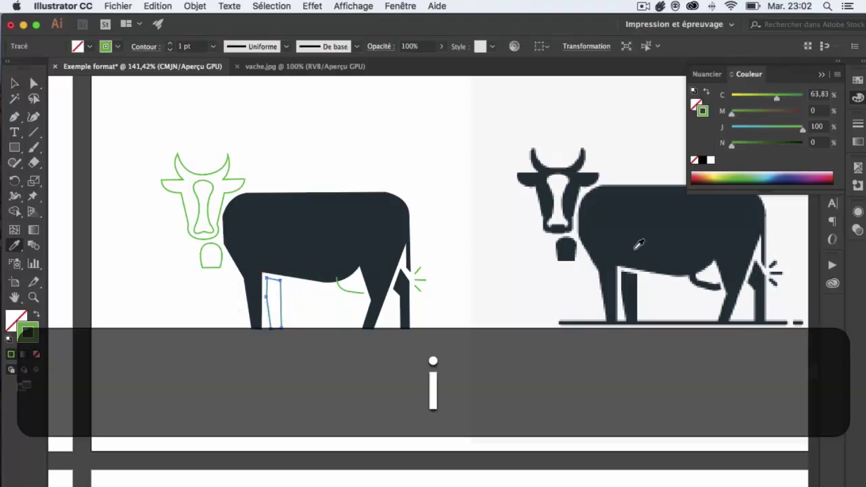
pyautogui.click(633, 245)
pyautogui.press('v')
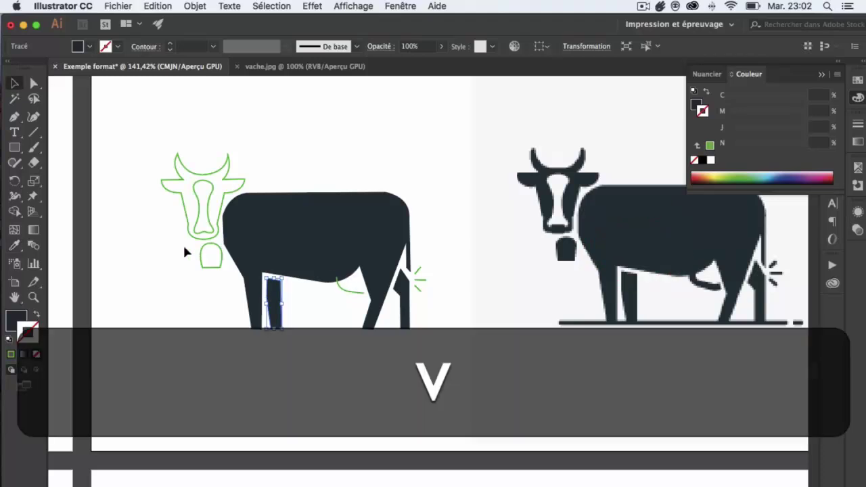
# Step: Apply the reference cow's dark colour to the bell outline below the head with the Eyedropper
pyautogui.click(205, 256)
pyautogui.press('i')
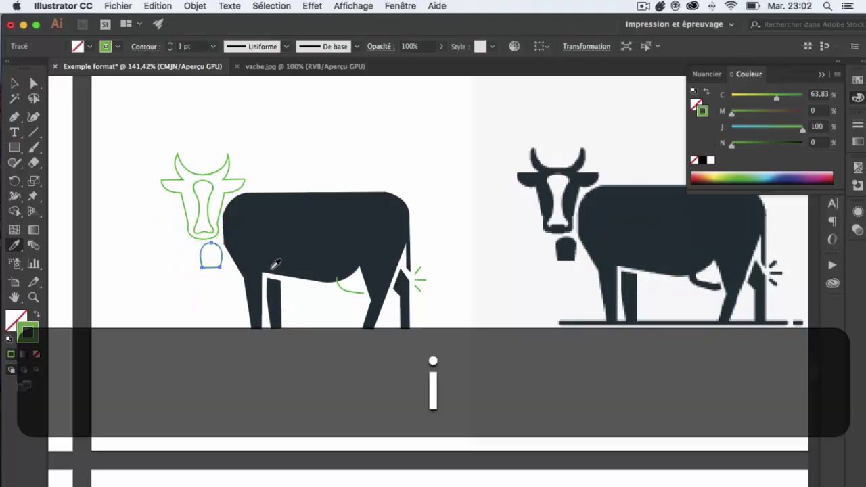
pyautogui.click(664, 220)
pyautogui.press('v')
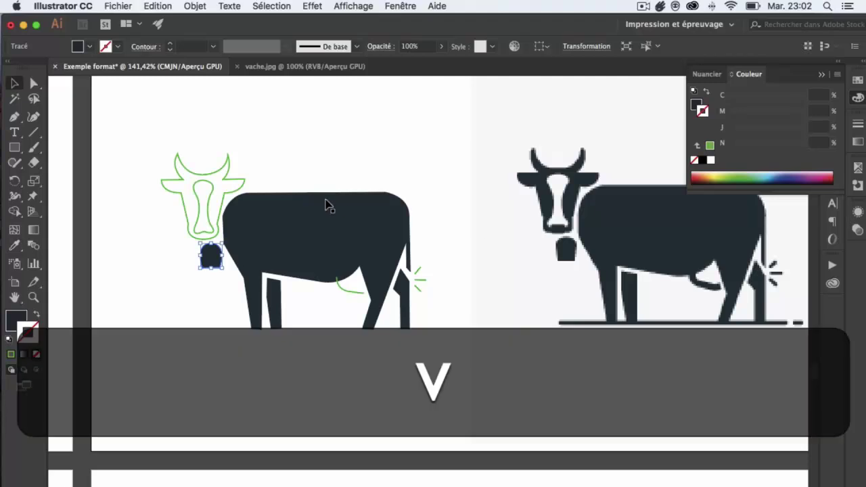
# Step: Select the outer head outline with horns and ears and give it the reference cow's dark colour with the Eyedropper
pyautogui.click(233, 194)
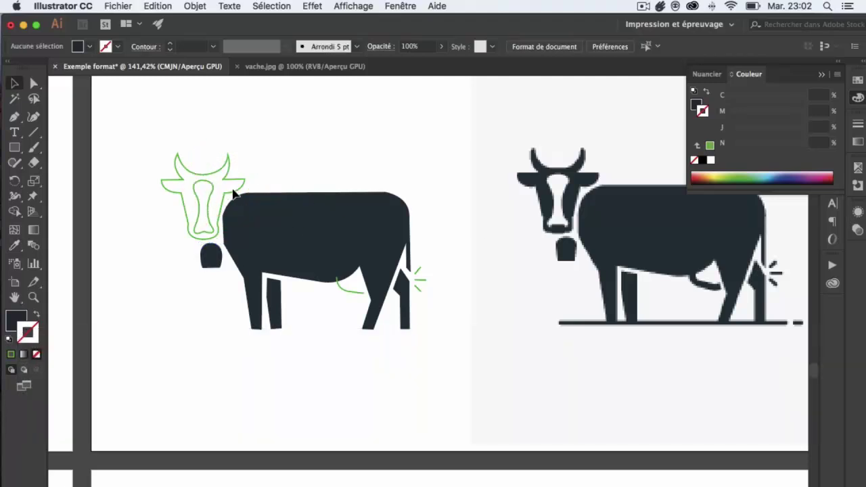
pyautogui.click(234, 191)
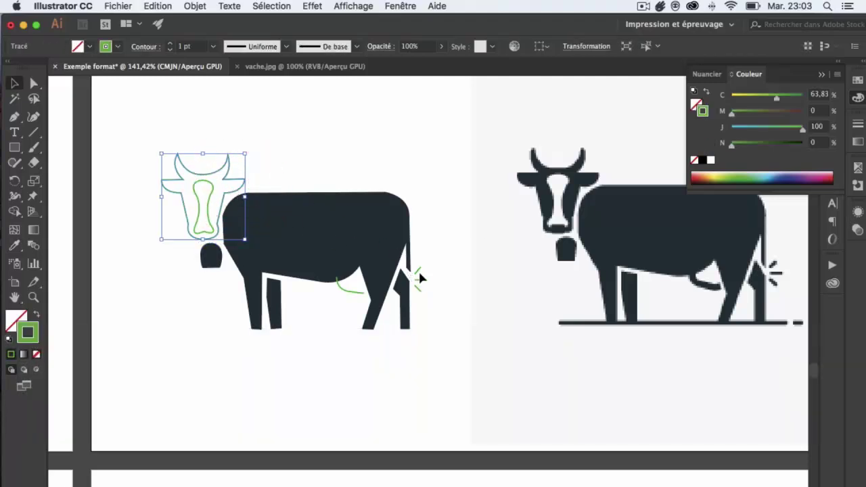
pyautogui.press('i')
pyautogui.click(636, 225)
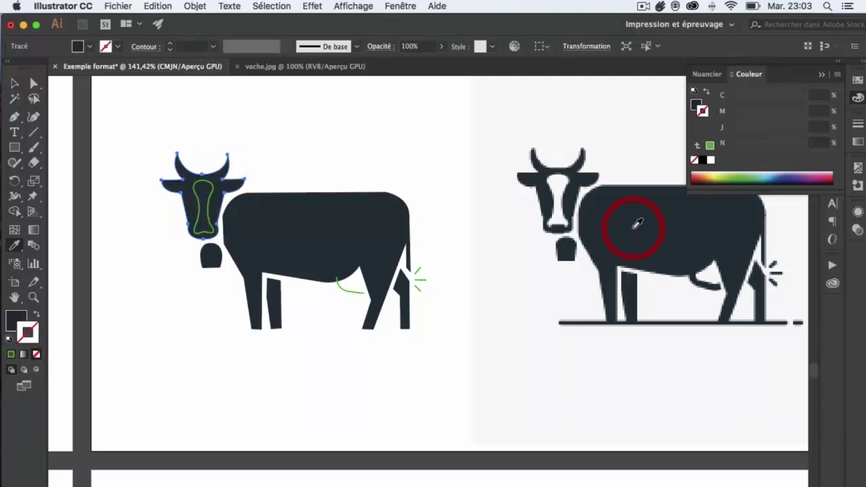
pyautogui.press('v')
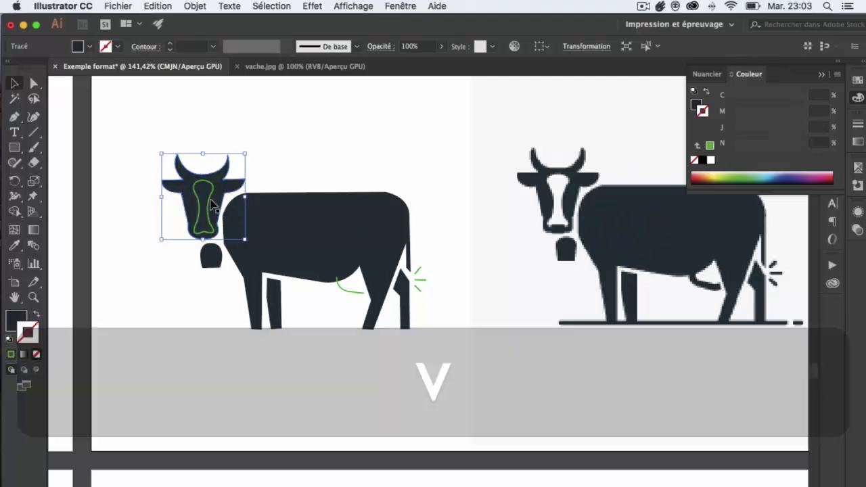
# Step: Fill the inner face shape with the light colour sampled from the reference cow's face marking
pyautogui.click(209, 201)
pyautogui.press('i')
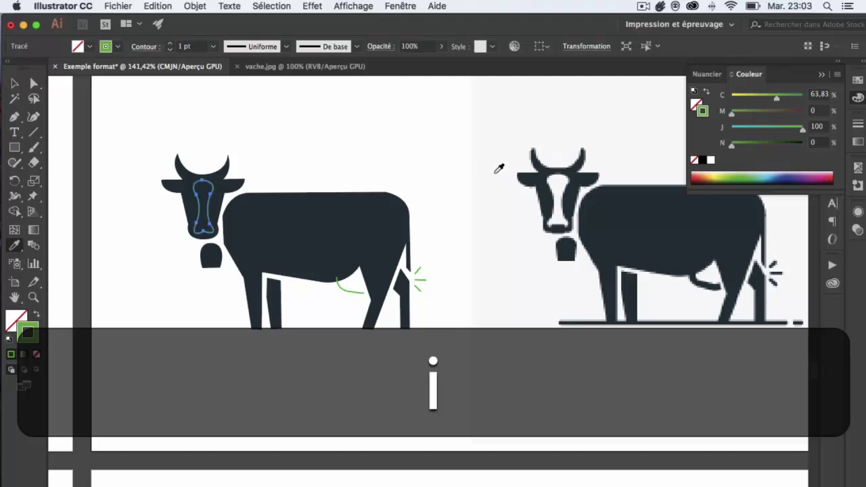
pyautogui.click(559, 183)
pyautogui.press('v')
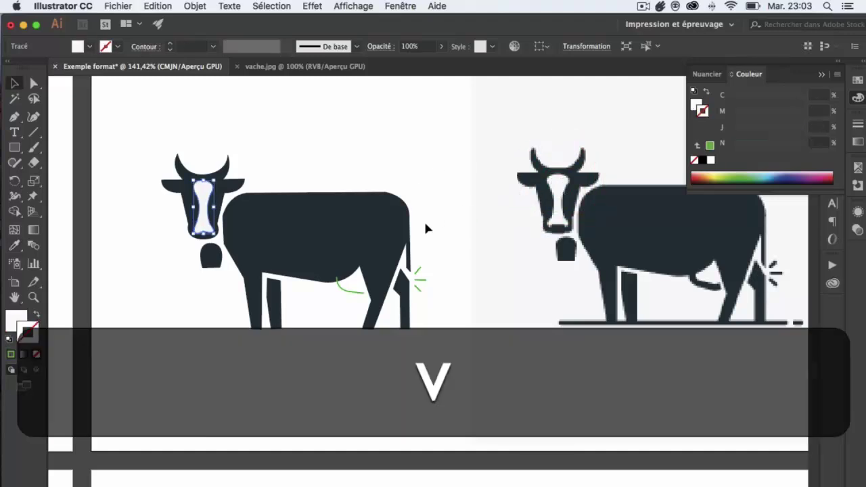
# Step: Select the open udder curve under the belly and apply the reference cow's dark colour to it with the Eyedropper
pyautogui.click(357, 291)
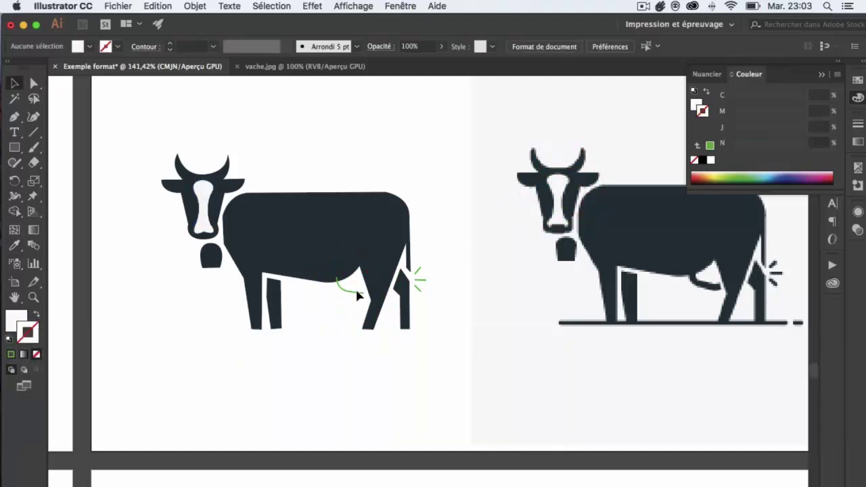
pyautogui.click(356, 292)
pyautogui.scroll(2, 356, 295)
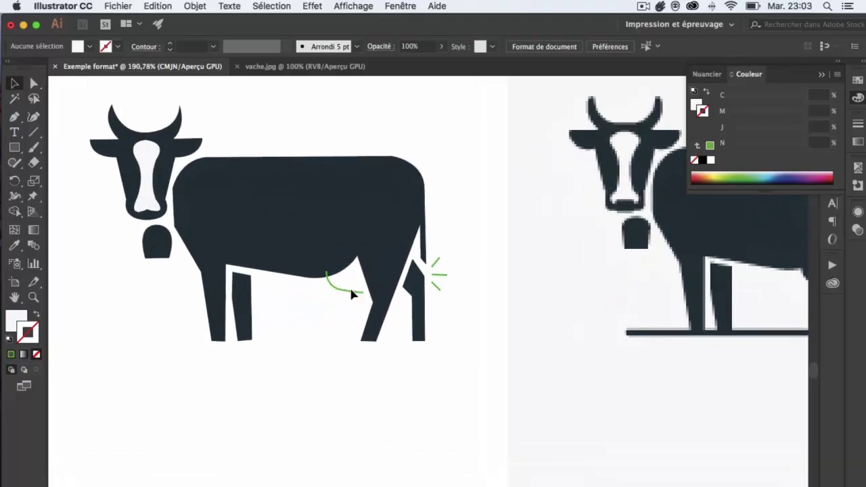
pyautogui.click(350, 291)
pyautogui.click(347, 291)
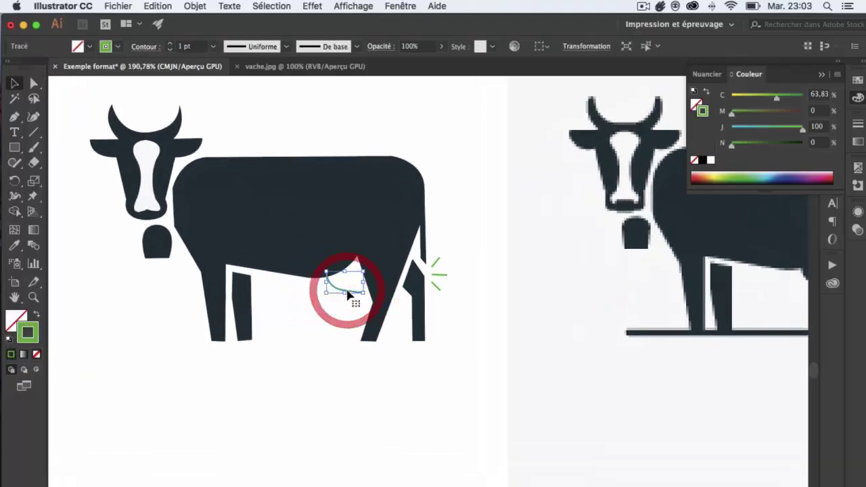
pyautogui.hscroll(5, 348, 292)
pyautogui.press('i')
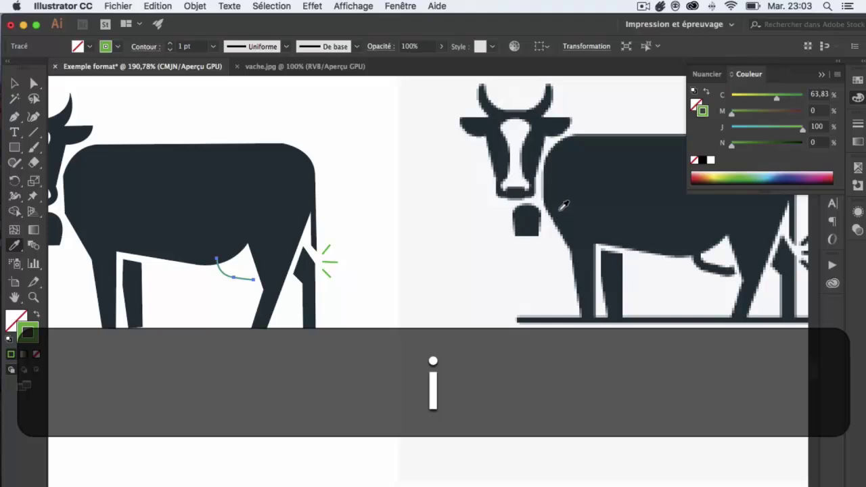
pyautogui.click(583, 206)
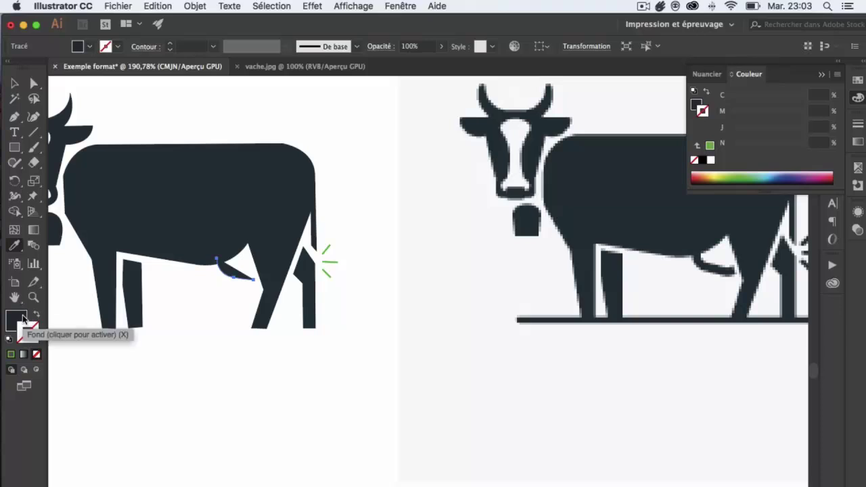
# Step: Swap the udder curve's fill and stroke, and set its stroke weight to 7 pt
pyautogui.click(21, 329)
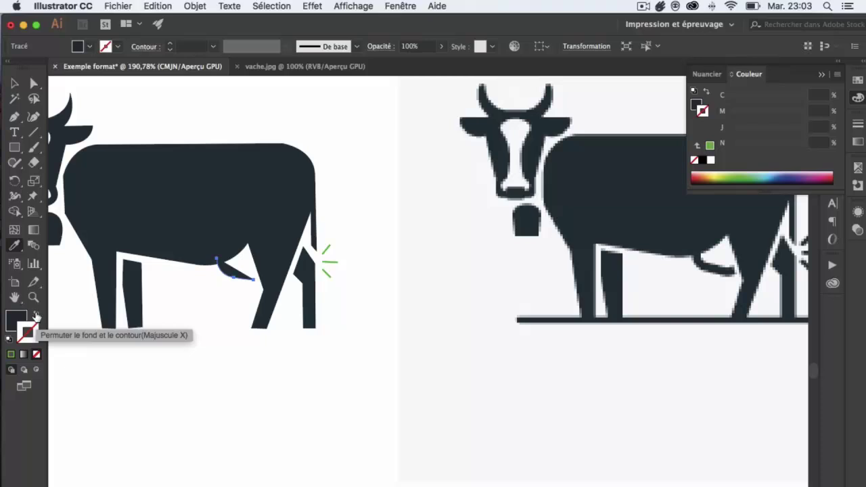
pyautogui.click(37, 316)
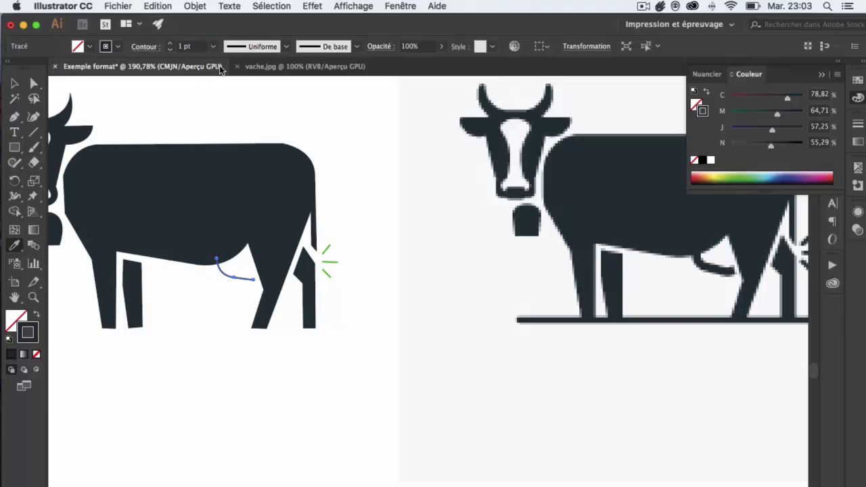
pyautogui.click(171, 43)
pyautogui.click(171, 43)
pyautogui.click(171, 43)
pyautogui.click(171, 43)
pyautogui.click(172, 44)
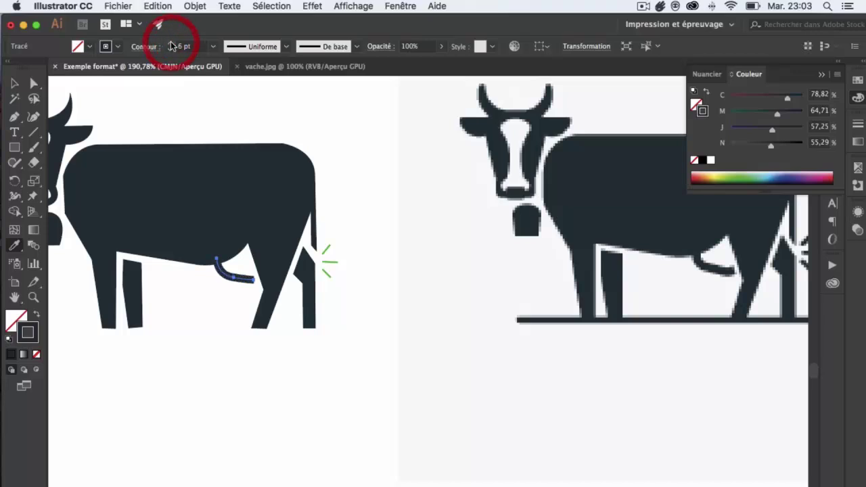
pyautogui.click(171, 44)
# Step: Select the two diagonal strokes at the tail tip and apply the reference cow's dark colour to them with the Eyedropper
pyautogui.click(12, 84)
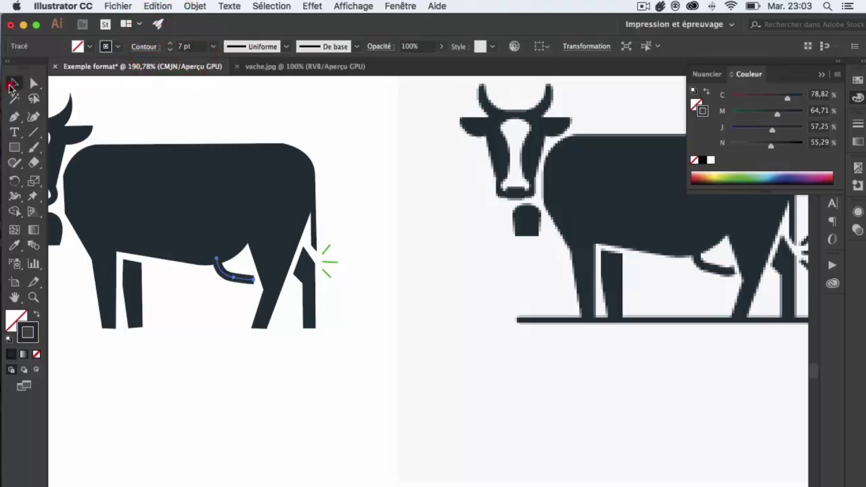
pyautogui.click(326, 254)
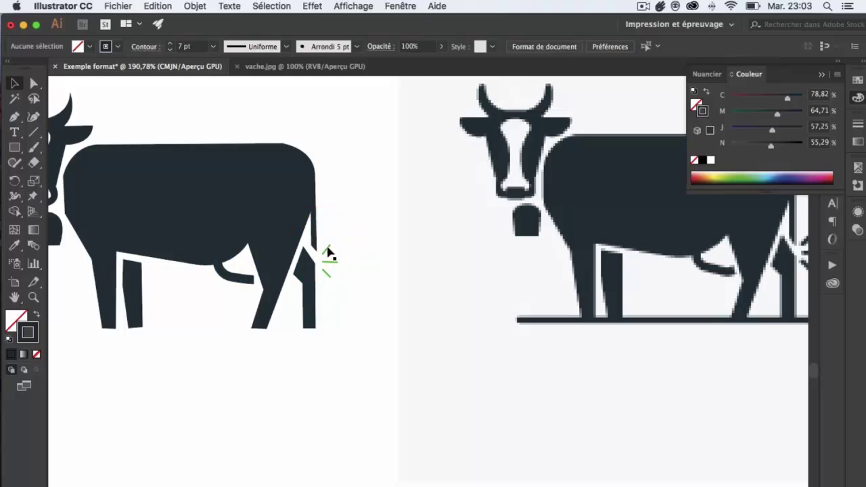
pyautogui.click(328, 251)
pyautogui.click(329, 250)
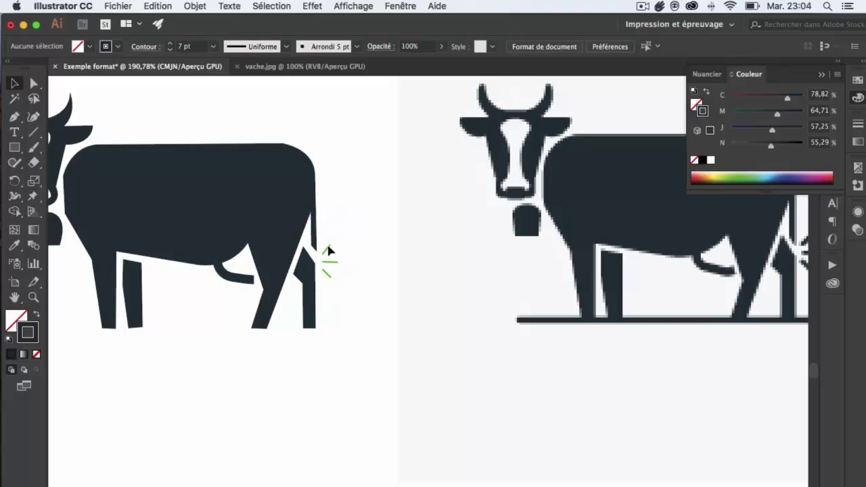
pyautogui.press('shift')
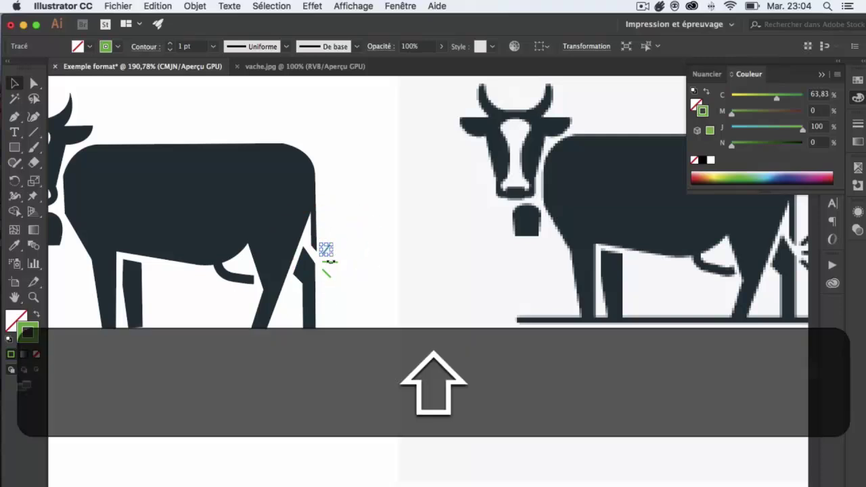
pyautogui.keyDown('shift'); pyautogui.click(329, 273); pyautogui.keyUp('shift')
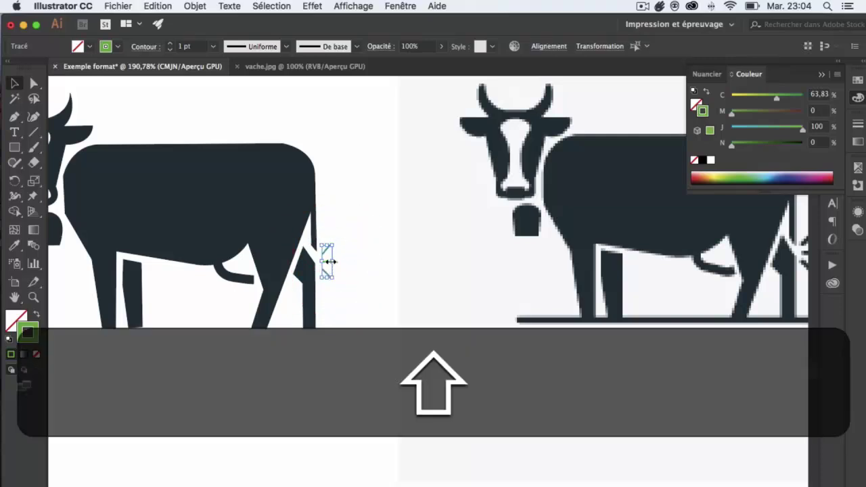
pyautogui.keyDown('shift'); pyautogui.click(327, 264); pyautogui.keyUp('shift')
pyautogui.keyDown('shift'); pyautogui.click(327, 263); pyautogui.keyUp('shift')
pyautogui.hotkey('shift', 'i')
pyautogui.click(592, 181)
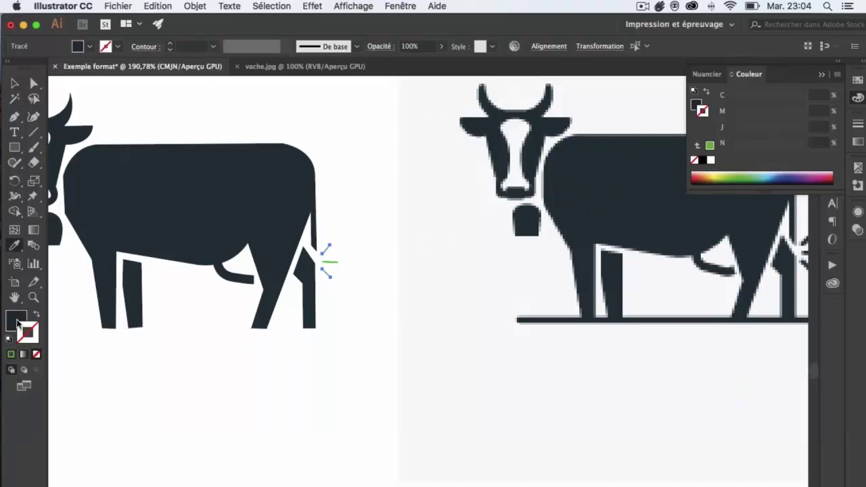
# Step: Swap the fill and stroke of the two diagonal tail lines, set their stroke weight to 3 pt, and deselect them
pyautogui.click(36, 315)
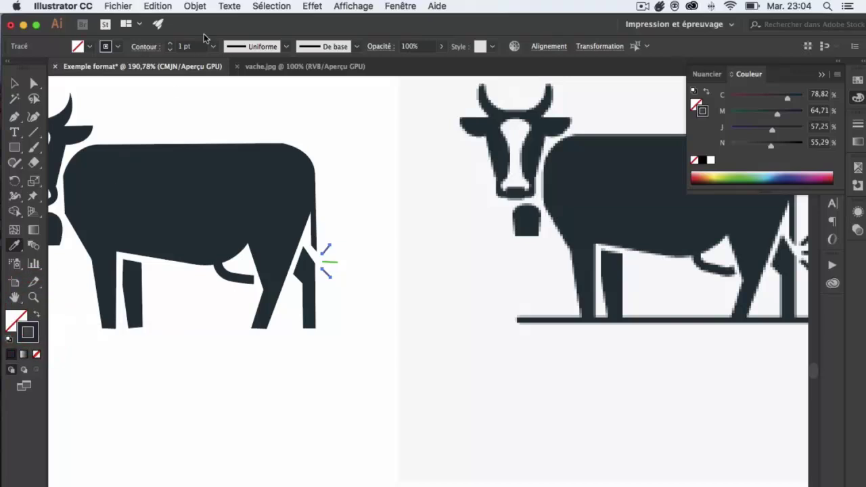
pyautogui.click(170, 45)
pyautogui.click(170, 45)
pyautogui.press('v')
pyautogui.click(395, 240)
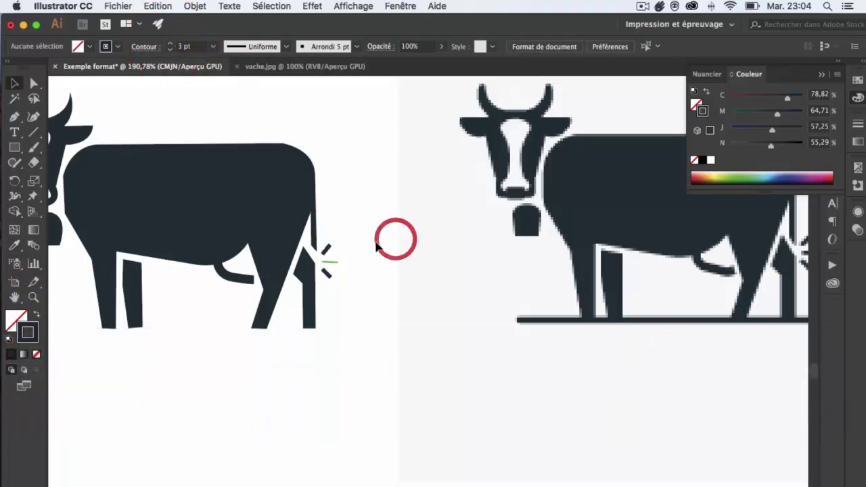
# Step: Give the middle tail-tip line the reference cow's dark colour as a stroke with no fill, at 3 pt weight
pyautogui.click(333, 262)
pyautogui.press('i')
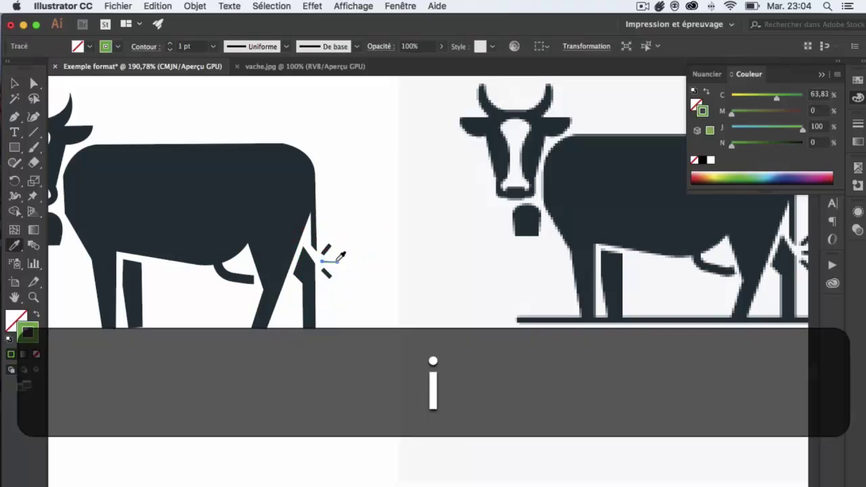
pyautogui.click(582, 202)
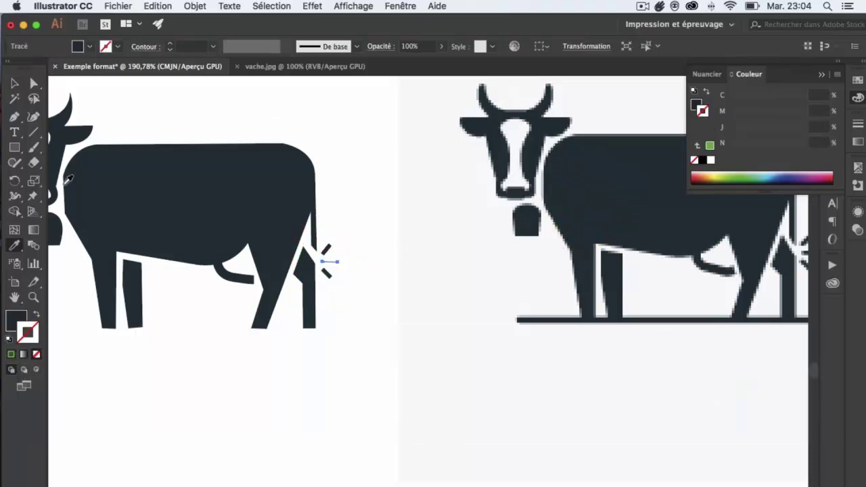
pyautogui.click(35, 315)
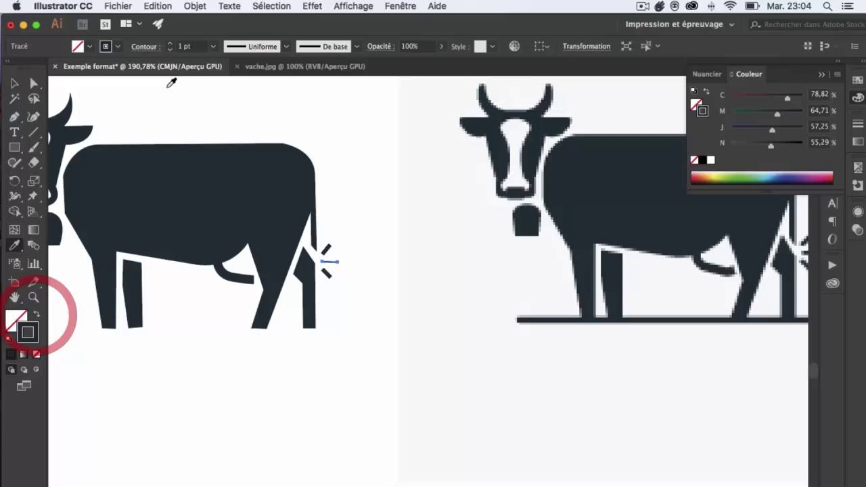
pyautogui.click(170, 44)
pyautogui.click(170, 44)
pyautogui.press('v')
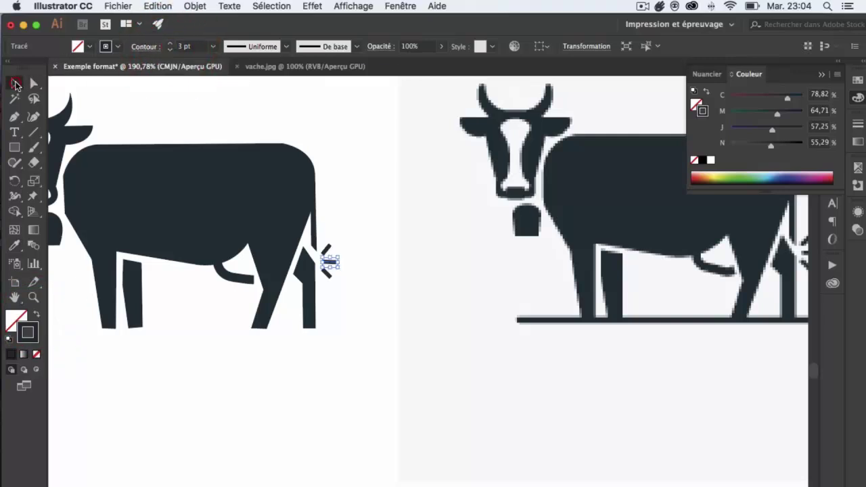
# Step: Delete the reference cow image beside the traced drawing and check the finished cow
pyautogui.click(478, 193)
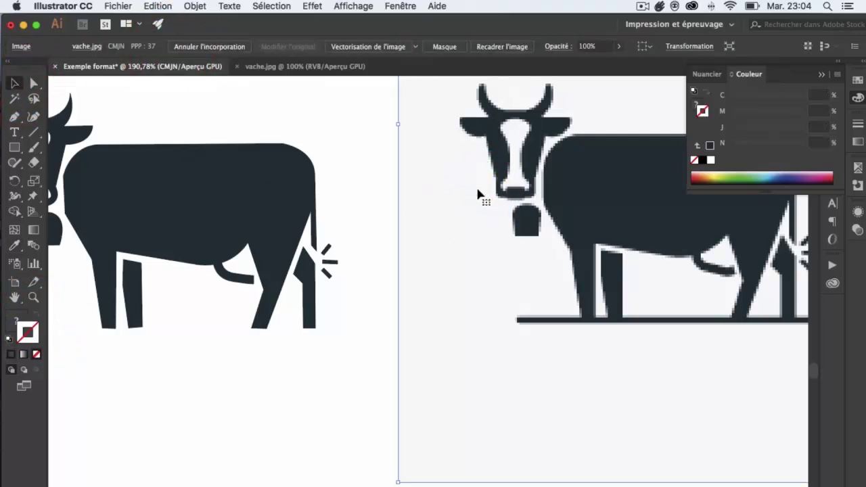
pyautogui.press('BackSpace')
pyautogui.hscroll(-5, 352, 212)
pyautogui.scroll(2, 352, 214)
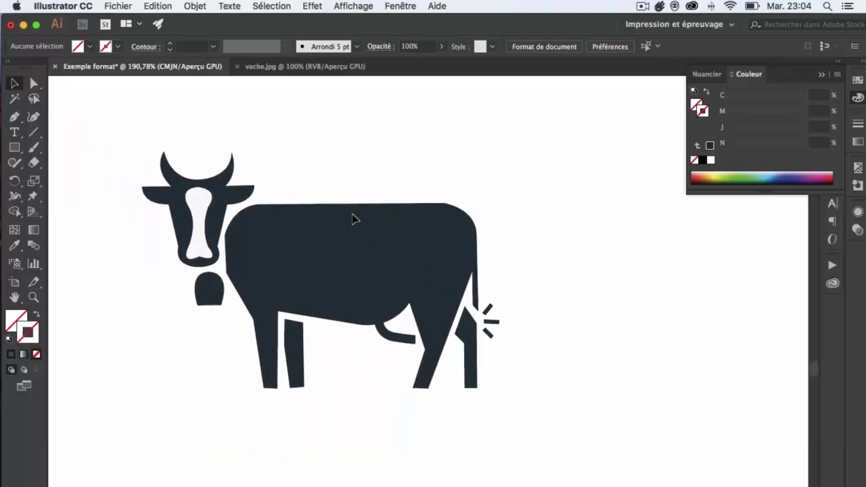
pyautogui.scroll(10, 235, 207)
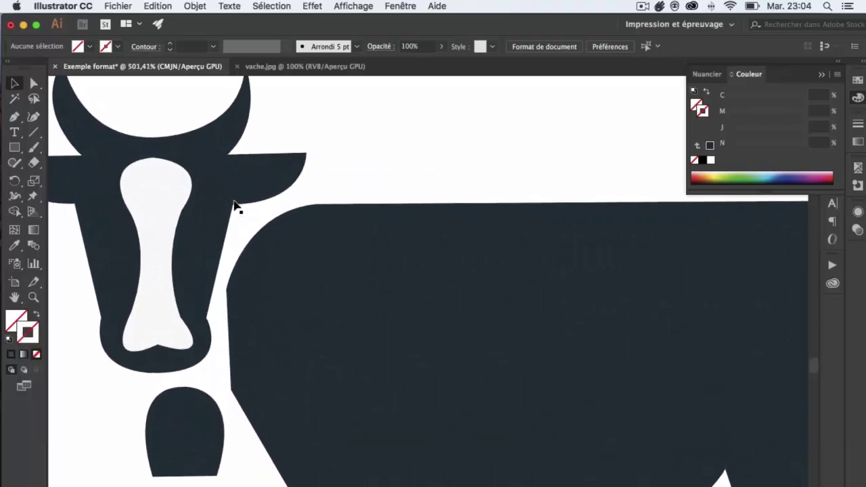
pyautogui.scroll(-3, 235, 208)
pyautogui.scroll(-4, 237, 206)
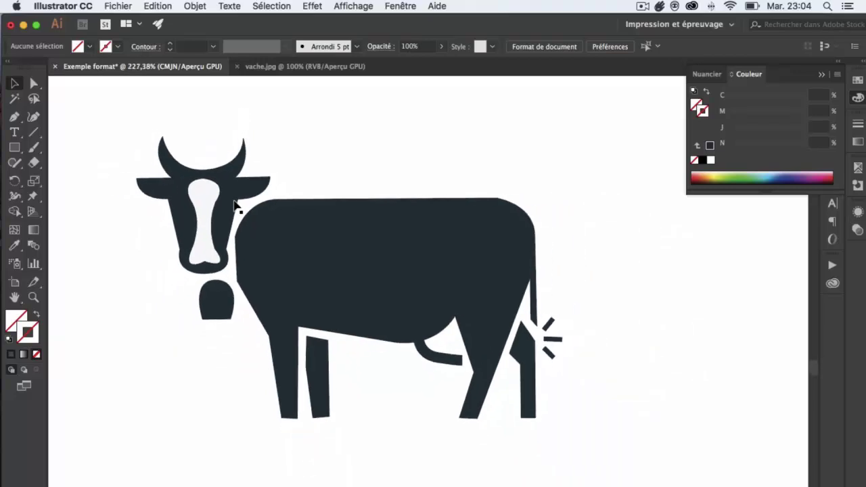